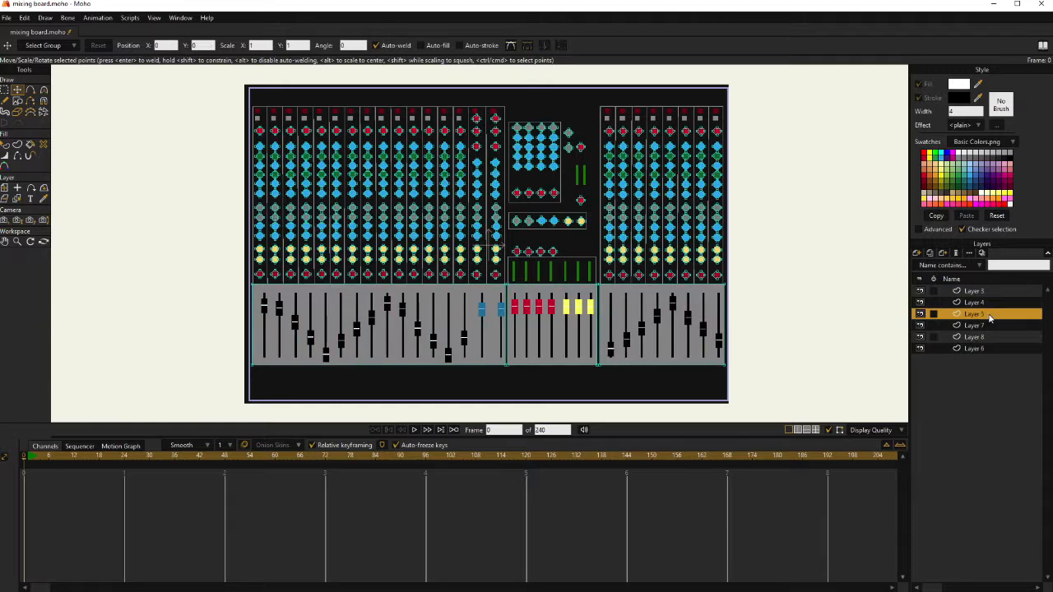
- Lasso the four red fader caps on Layer 3 of the mixing board drawing and try moving them
{"action": "left_click", "coordinate": [989, 326]}
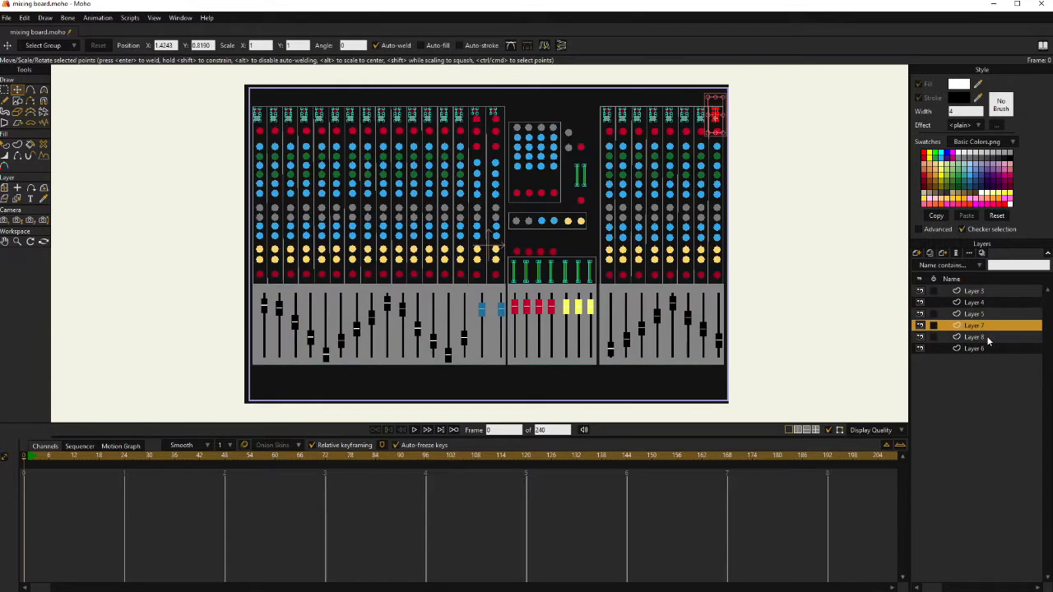
{"action": "left_click", "coordinate": [988, 338]}
{"action": "mouse_move", "coordinate": [549, 351]}
{"action": "left_mouse_down"}
{"action": "mouse_move", "coordinate": [510, 333]}
{"action": "mouse_move", "coordinate": [499, 289]}
{"action": "mouse_move", "coordinate": [576, 269]}
{"action": "mouse_move", "coordinate": [579, 324]}
{"action": "mouse_move", "coordinate": [546, 353]}
{"action": "left_mouse_up"}
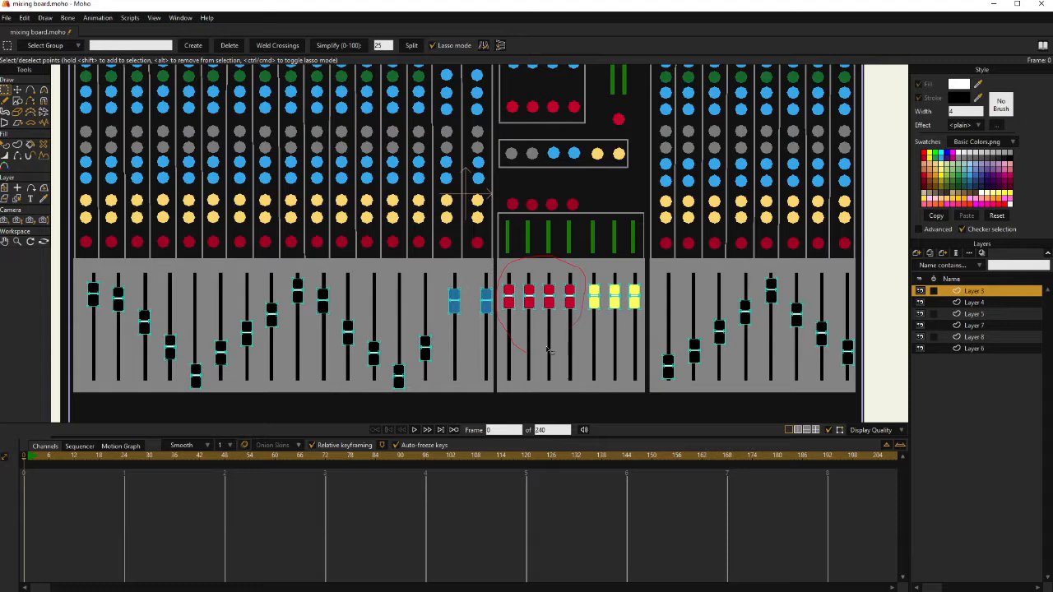
{"action": "key", "text": "t"}
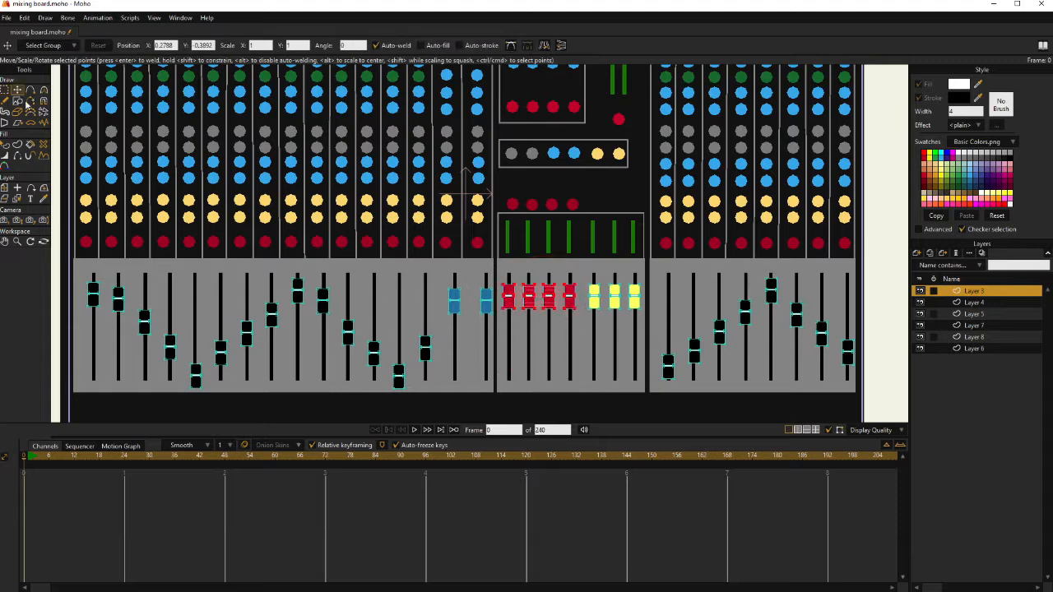
{"action": "mouse_move", "coordinate": [548, 298]}
{"action": "left_mouse_down"}
{"action": "mouse_move", "coordinate": [547, 362]}
{"action": "mouse_move", "coordinate": [540, 293]}
{"action": "left_mouse_up"}
{"action": "key", "text": "ctrl+r"}
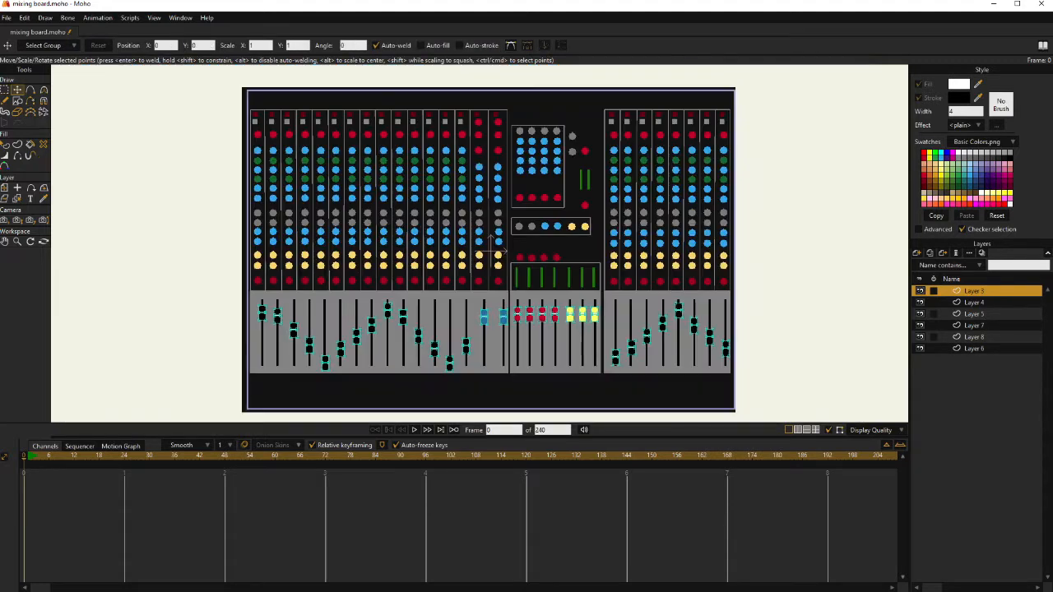
- Export frame 0 of the mixing board project as a PNG image
{"action": "left_click", "coordinate": [8, 18]}
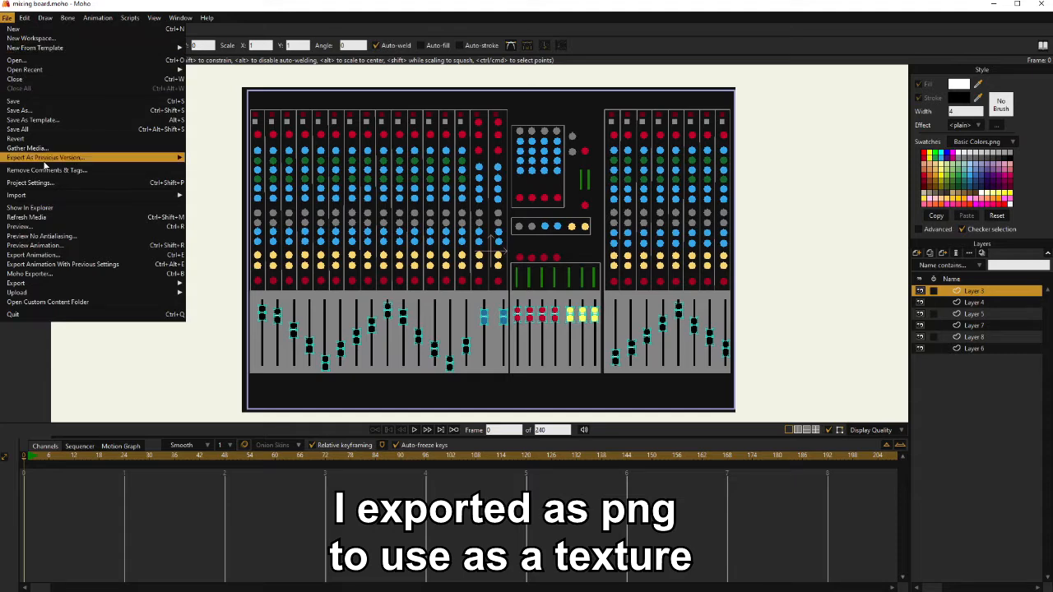
{"action": "left_click", "coordinate": [44, 256]}
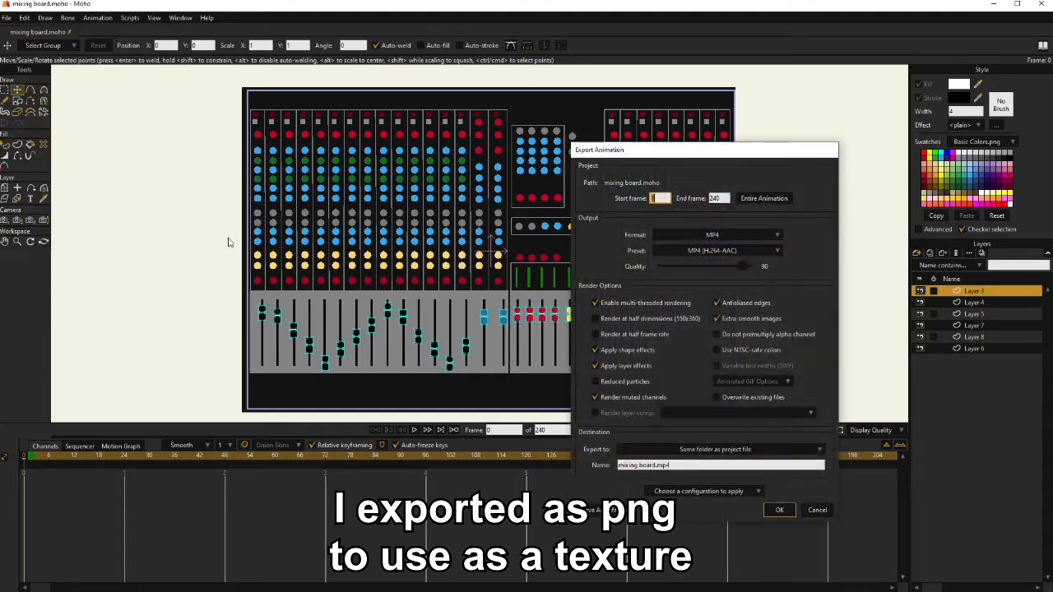
{"action": "key", "text": "Tab"}
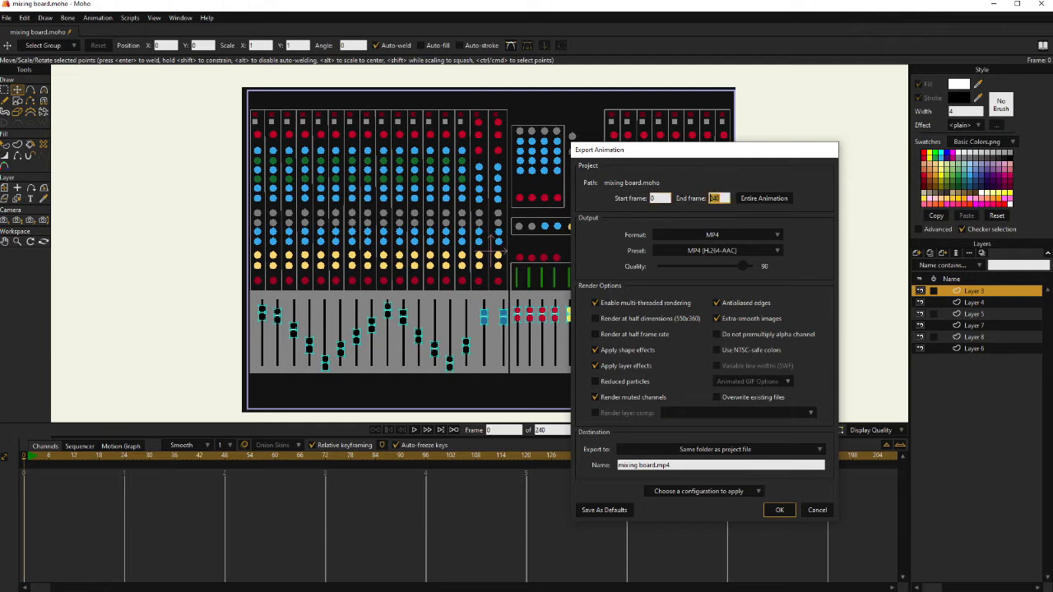
{"action": "left_click", "coordinate": [742, 235]}
{"action": "left_click", "coordinate": [750, 245]}
{"action": "left_click", "coordinate": [778, 511]}
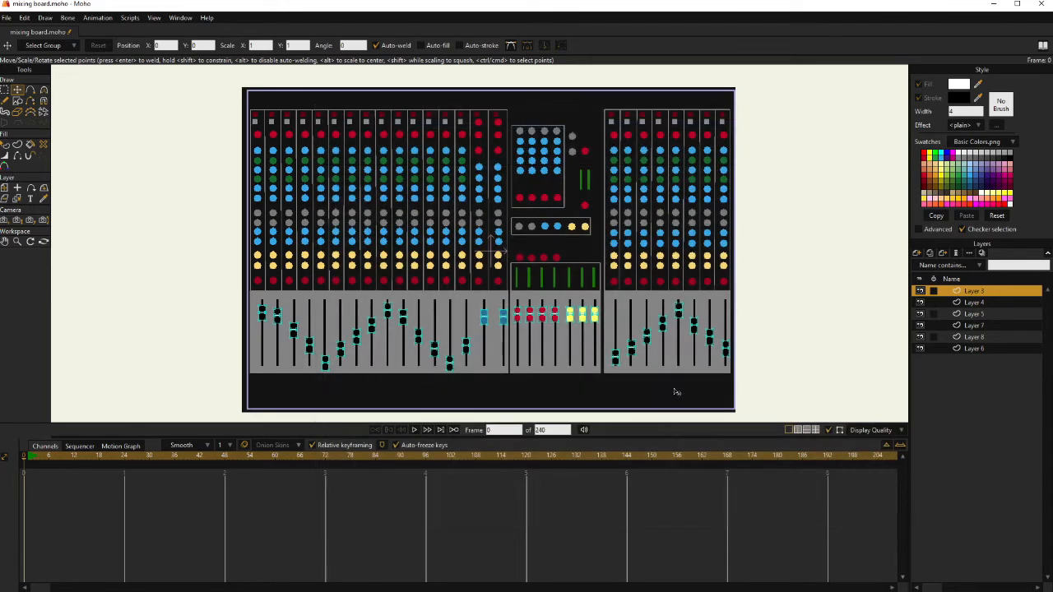
- Open the exported mixing board 2_00000.png from the MixingBoard folder to check it
{"action": "left_click_drag", "start_coordinate": [1052, 190], "coordinate": [365, 169]}
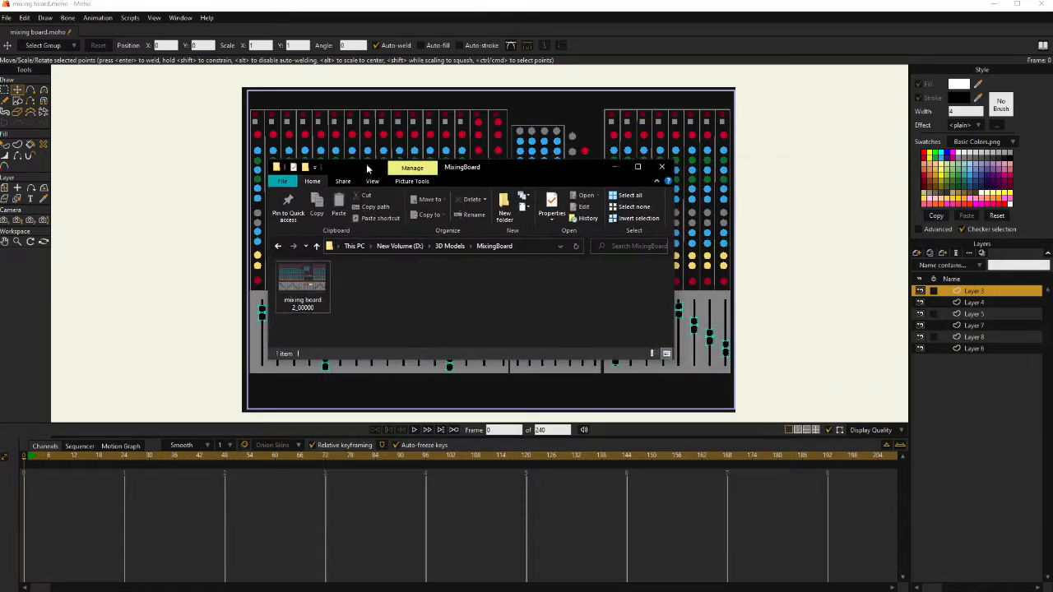
{"action": "double_click", "coordinate": [287, 278]}
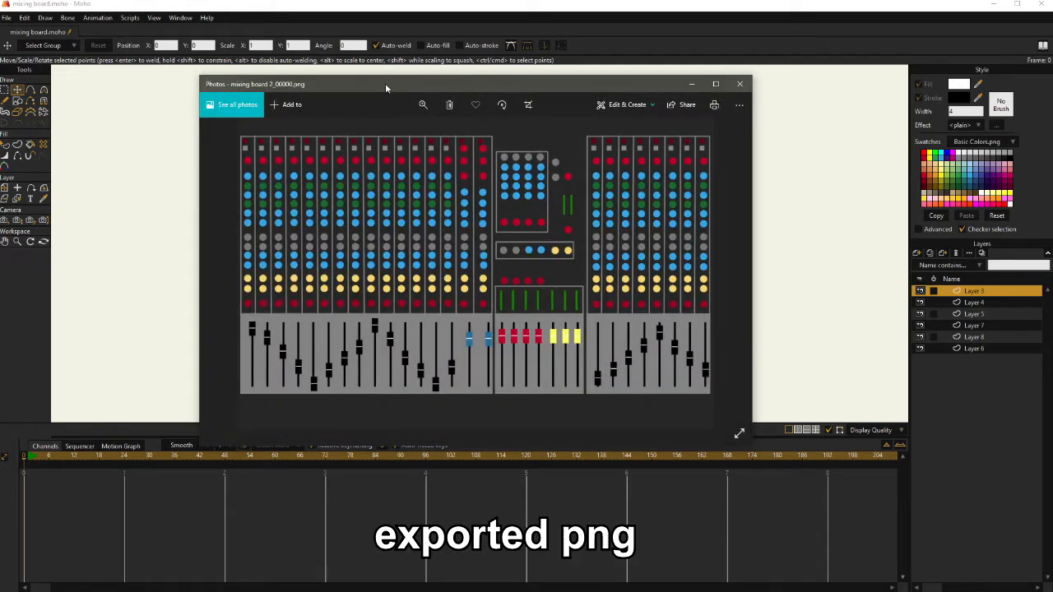
{"action": "left_click_drag", "start_coordinate": [385, 83], "coordinate": [387, 93]}
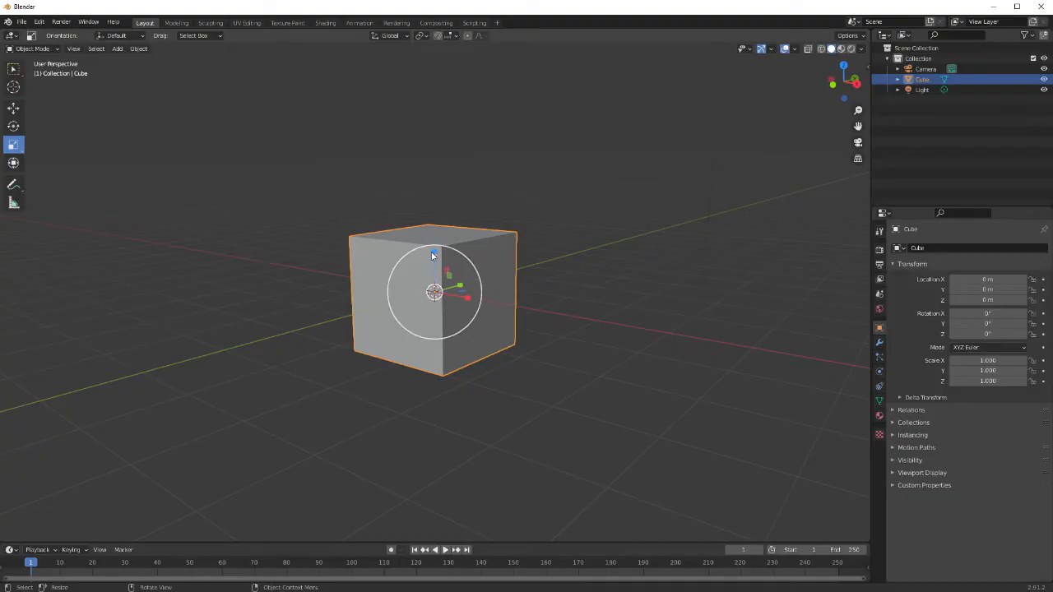
- In Blender, scale the default cube into a flat slab, to about 0.174 on Z and 0.696 on X
{"action": "key", "text": "s"}
{"action": "key", "text": "z"}
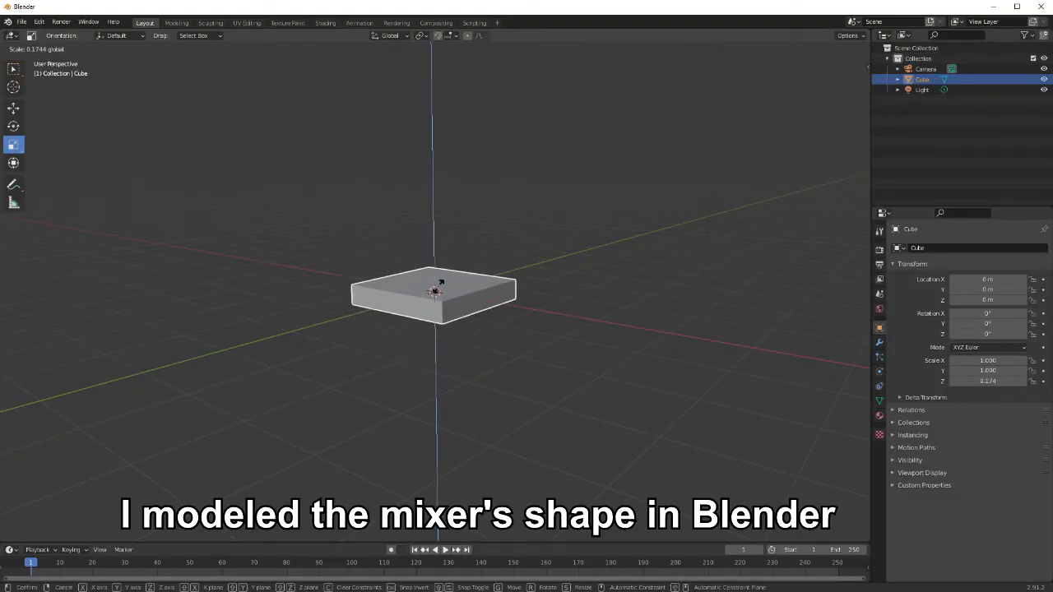
{"action": "left_click", "coordinate": [440, 282]}
{"action": "middle_click_drag", "start_coordinate": [517, 334], "coordinate": [475, 297]}
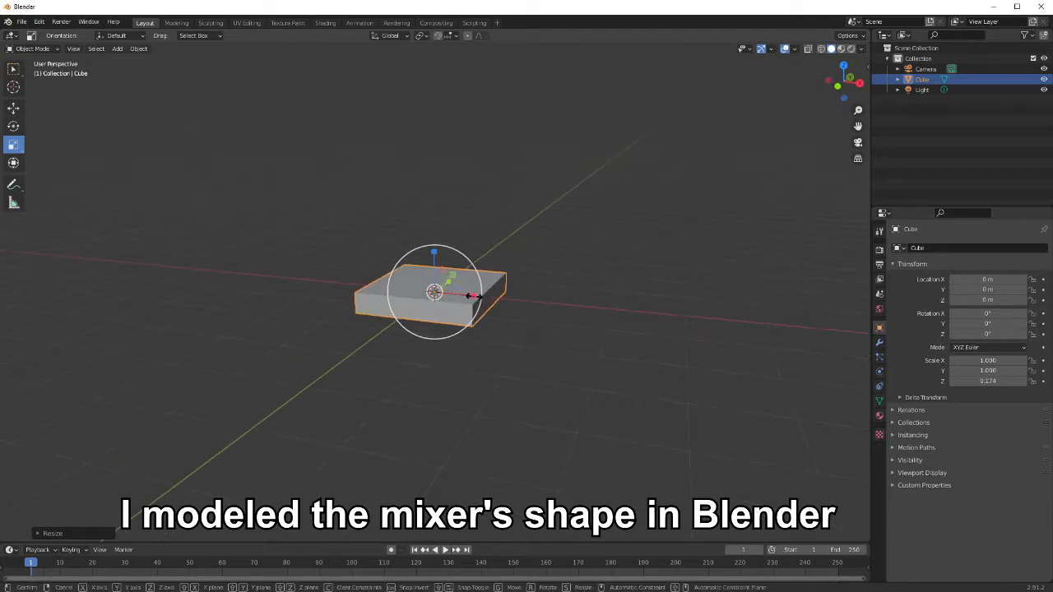
{"action": "left_click_drag", "start_coordinate": [474, 296], "coordinate": [461, 296]}
{"action": "middle_click_drag", "start_coordinate": [514, 295], "coordinate": [532, 311]}
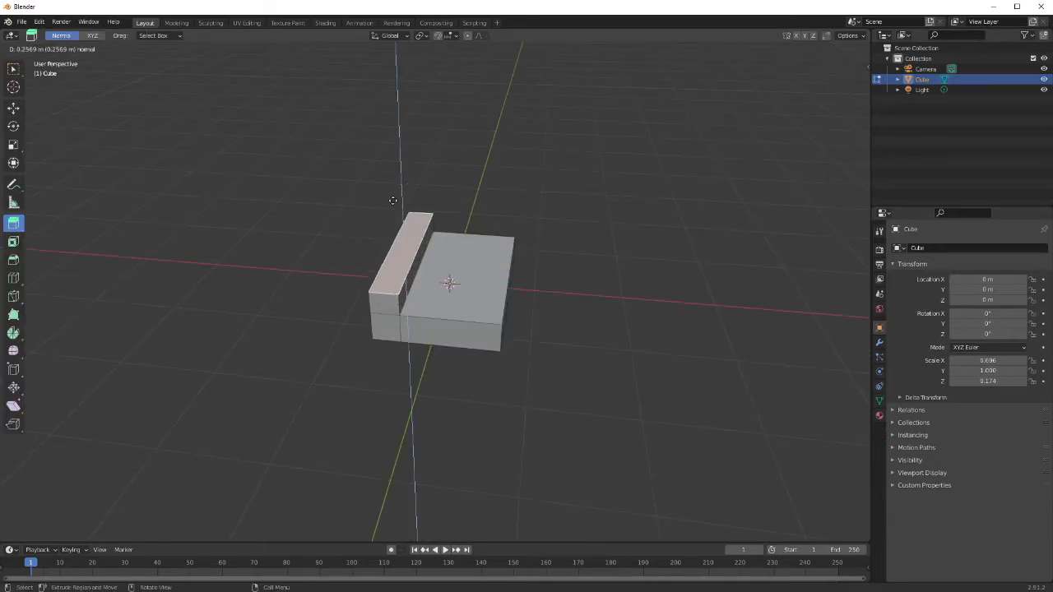
- Extrude the slab's rear strip into a tall back with a forward tabletop, and slope the tabletop by lowering its upper front edge
{"action": "left_click_drag", "start_coordinate": [387, 197], "coordinate": [370, 83]}
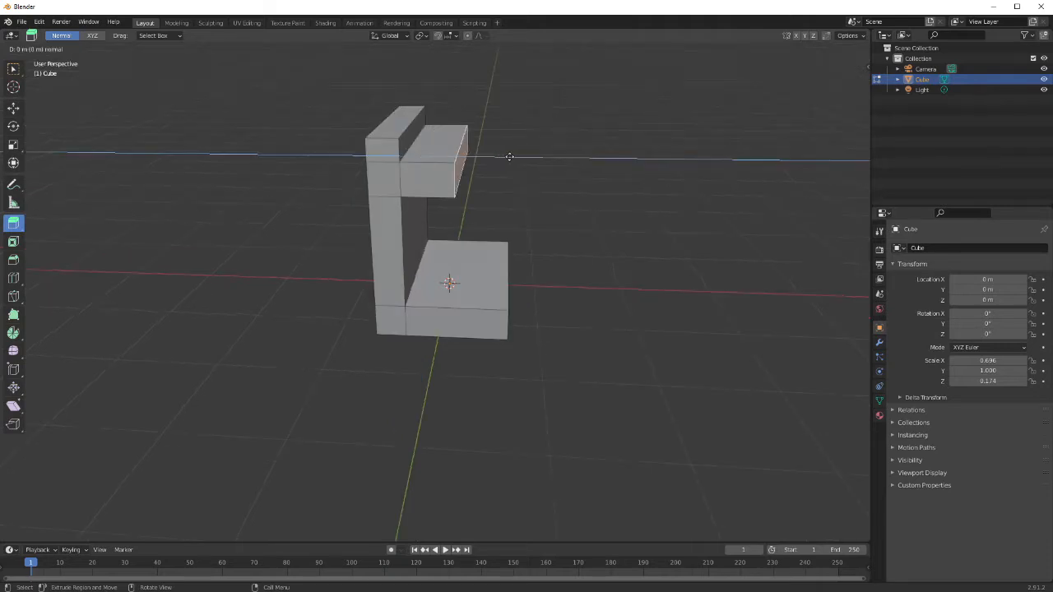
{"action": "left_click_drag", "start_coordinate": [510, 157], "coordinate": [594, 157]}
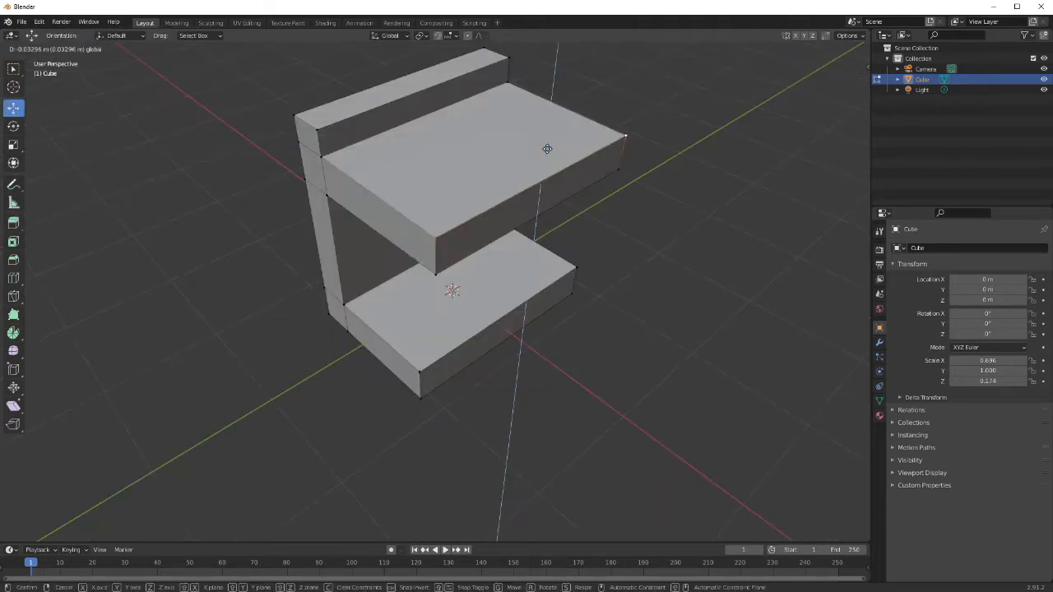
{"action": "left_click_drag", "start_coordinate": [547, 149], "coordinate": [549, 164]}
{"action": "middle_click_drag", "start_coordinate": [620, 247], "coordinate": [691, 241]}
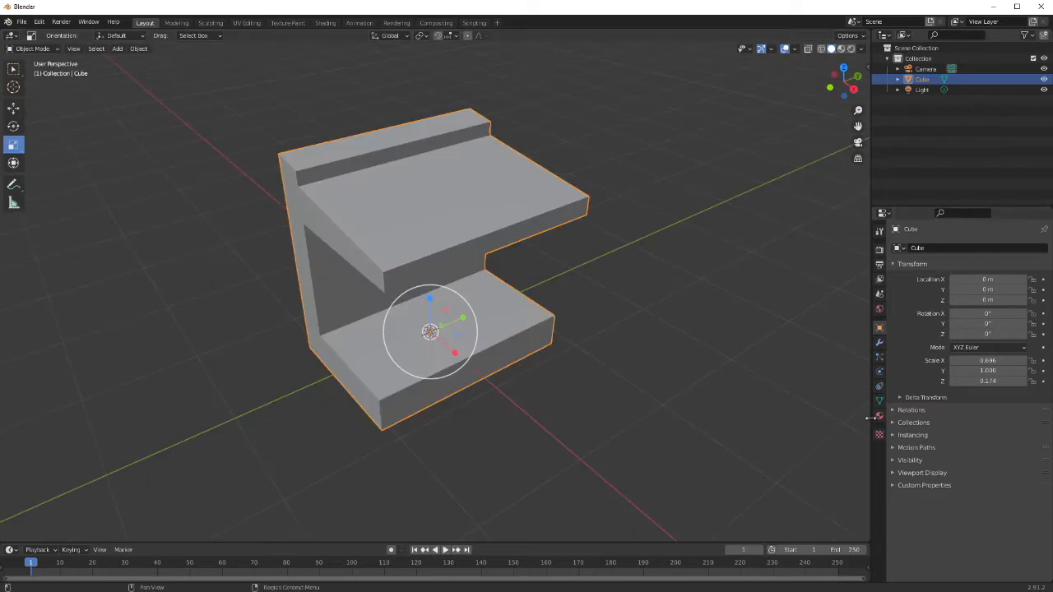
- Darken the cube material's base color to near black and show the model in material preview shading
{"action": "left_click", "coordinate": [879, 416]}
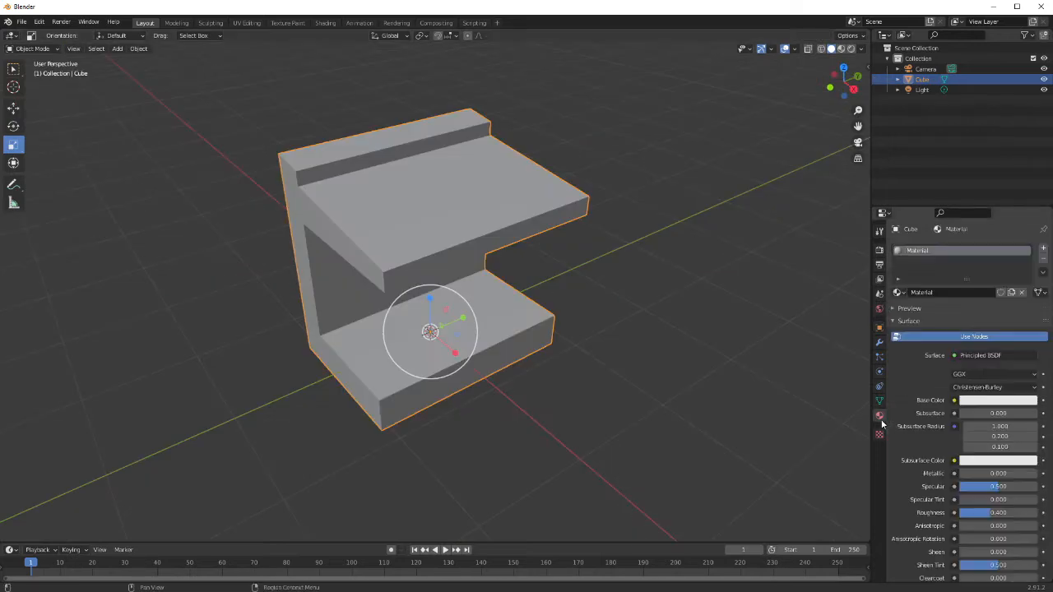
{"action": "left_click", "coordinate": [980, 401]}
{"action": "left_click_drag", "start_coordinate": [1027, 282], "coordinate": [1028, 314]}
{"action": "left_click", "coordinate": [840, 49]}
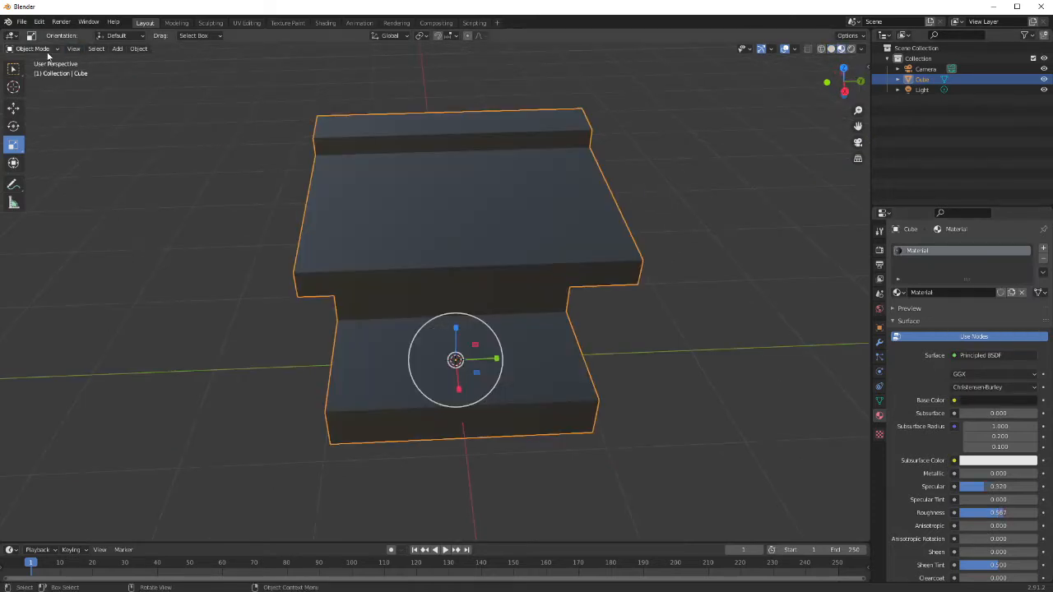
- In Edit Mode, add a second material and assign it to the large sloping tabletop face
{"action": "left_click", "coordinate": [40, 49]}
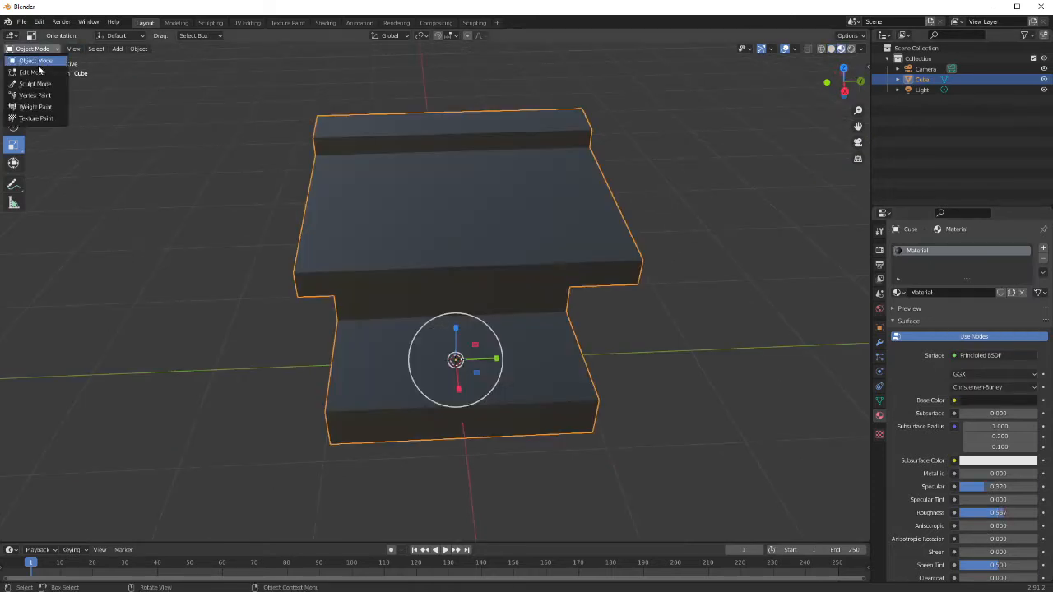
{"action": "left_click", "coordinate": [25, 75]}
{"action": "left_click", "coordinate": [13, 69]}
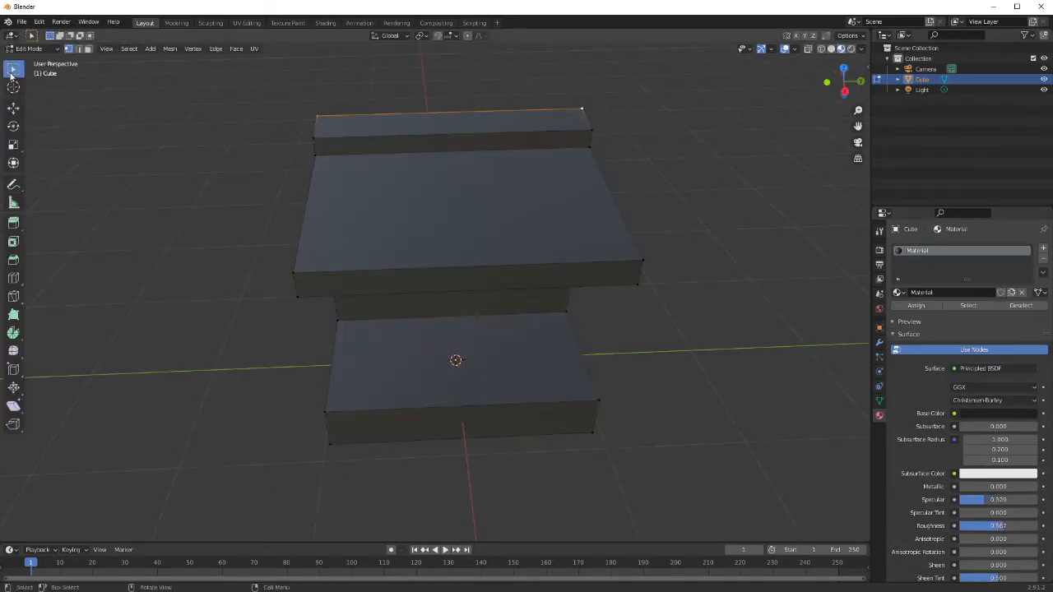
{"action": "left_click", "coordinate": [88, 48]}
{"action": "left_click", "coordinate": [424, 203]}
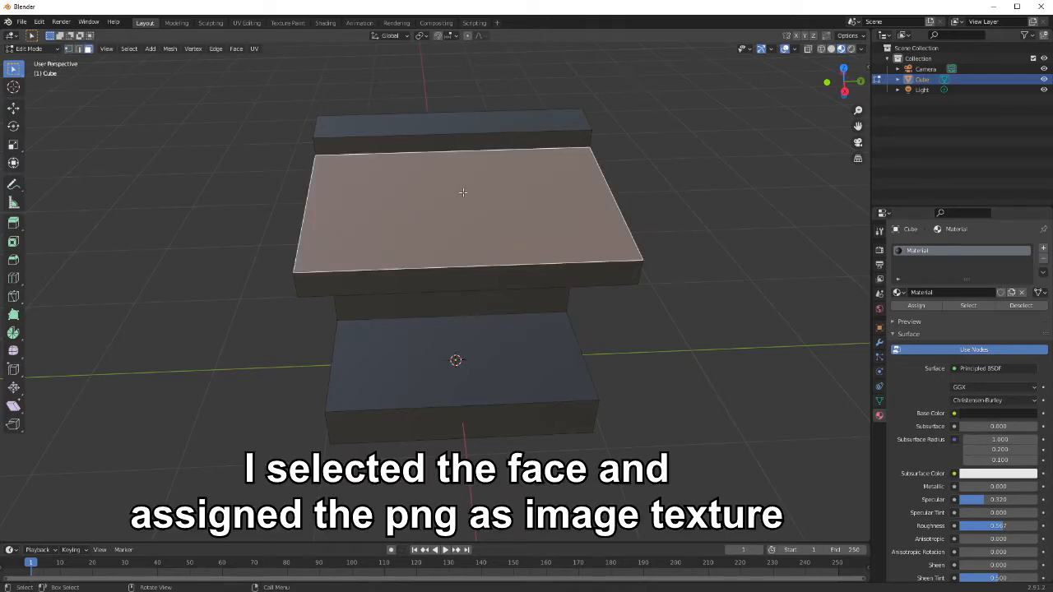
{"action": "left_click", "coordinate": [1042, 247]}
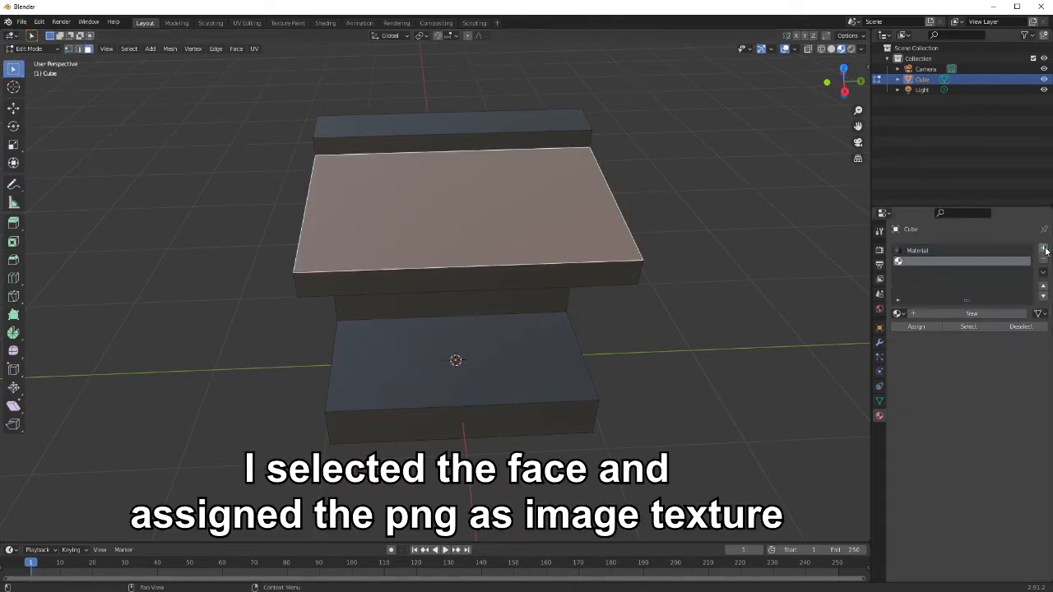
{"action": "left_click", "coordinate": [962, 314]}
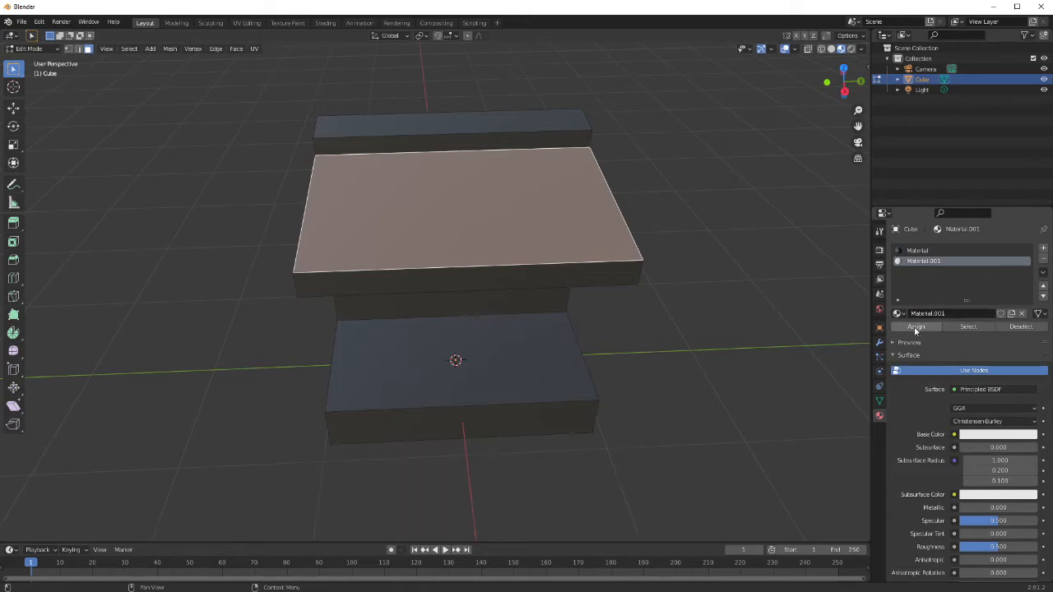
{"action": "left_click", "coordinate": [914, 328]}
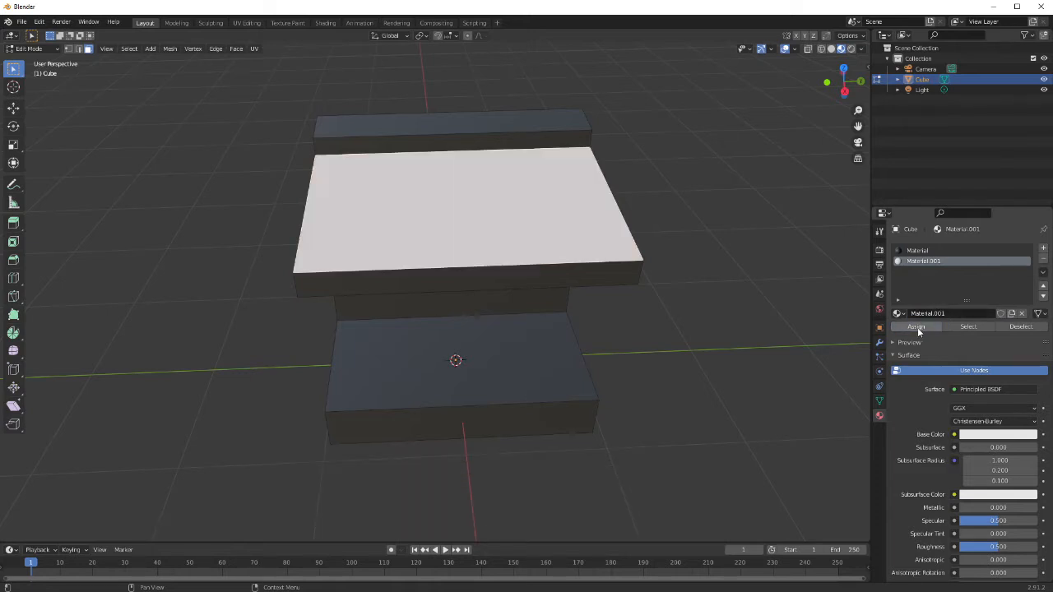
- Set the new material's base color to an Image Texture using mixing board 2_00000.png
{"action": "left_click", "coordinate": [954, 435]}
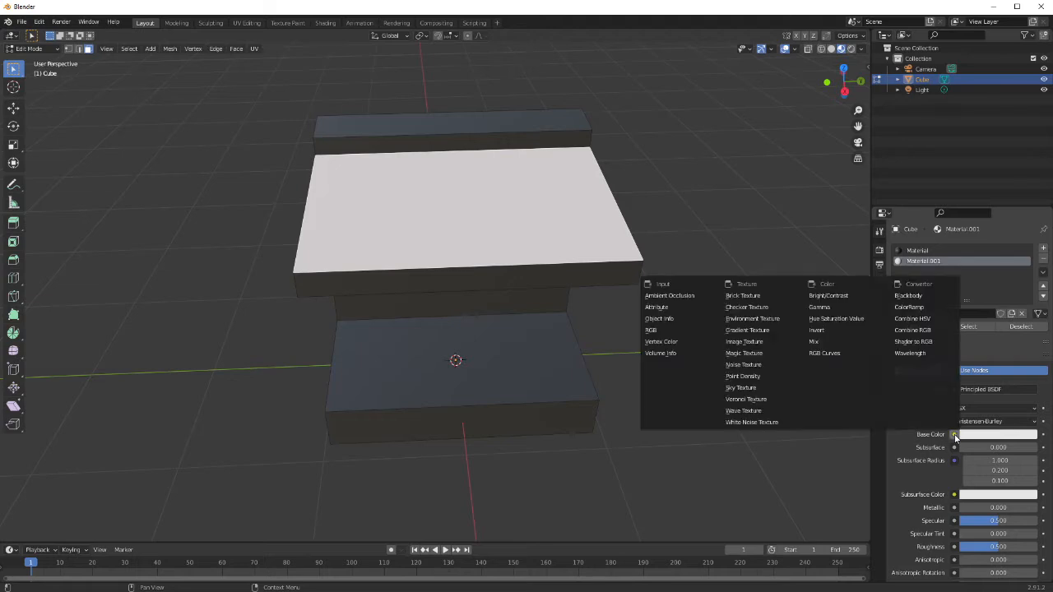
{"action": "left_click", "coordinate": [760, 341]}
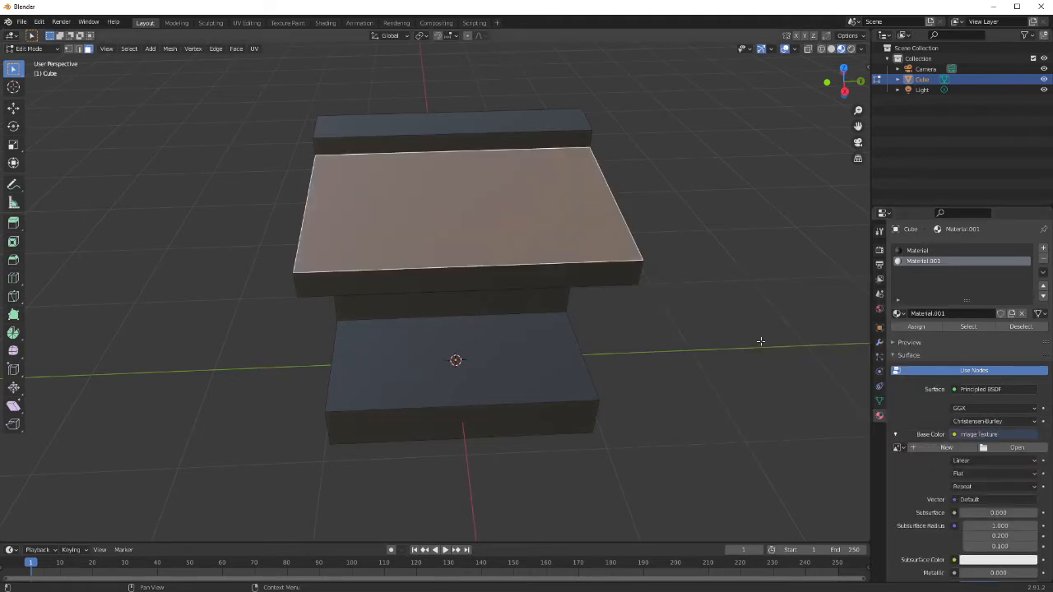
{"action": "left_click", "coordinate": [1017, 447]}
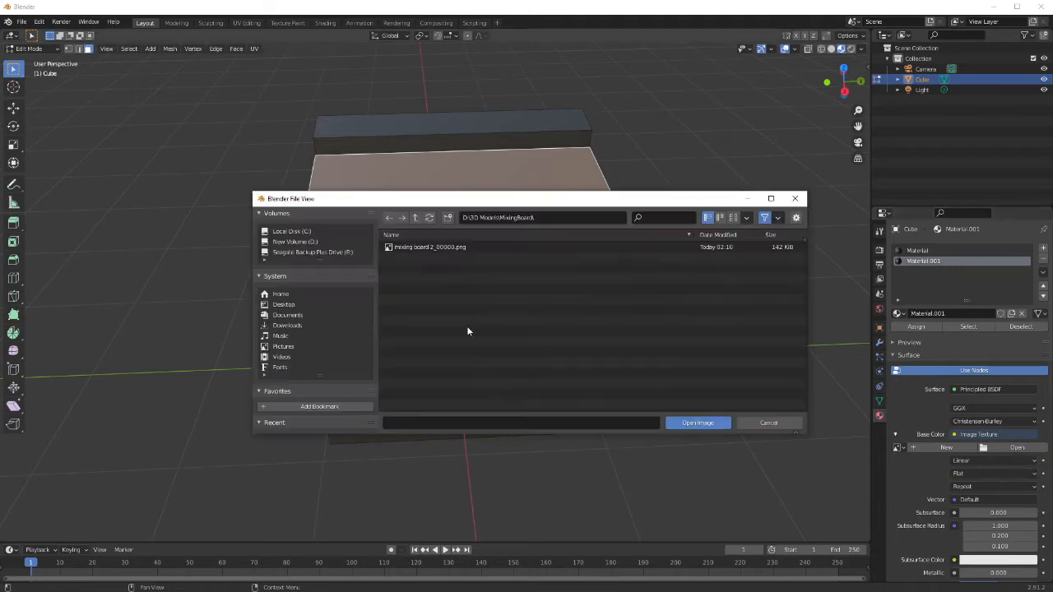
{"action": "left_click", "coordinate": [436, 248]}
{"action": "left_click", "coordinate": [691, 422]}
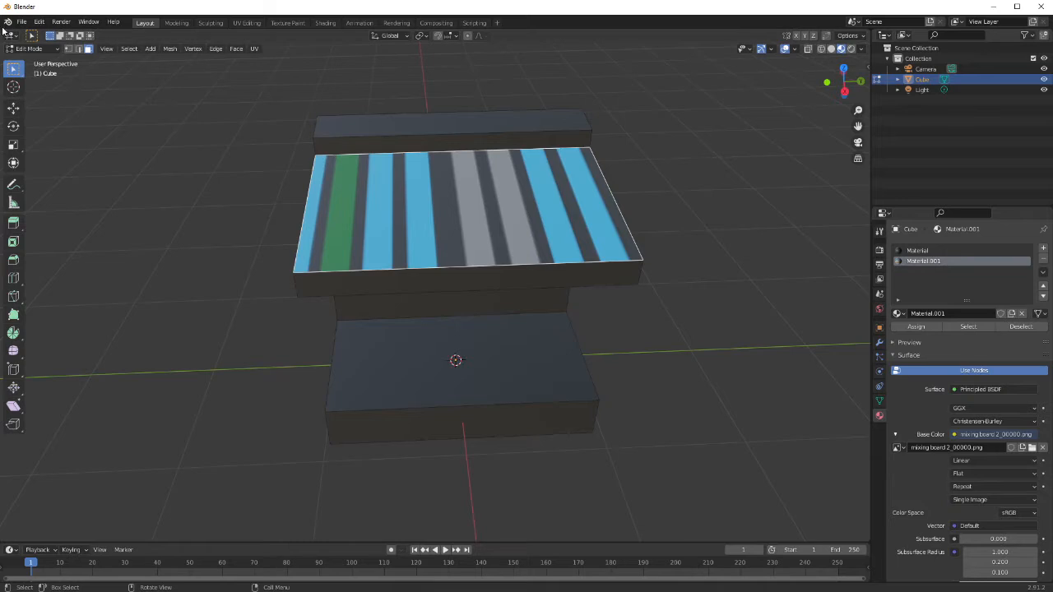
- Switch to the UV Editing workspace and show the model there in material preview, framed on the tabletop face
{"action": "left_click_drag", "start_coordinate": [4, 29], "coordinate": [415, 55]}
{"action": "left_click", "coordinate": [246, 22]}
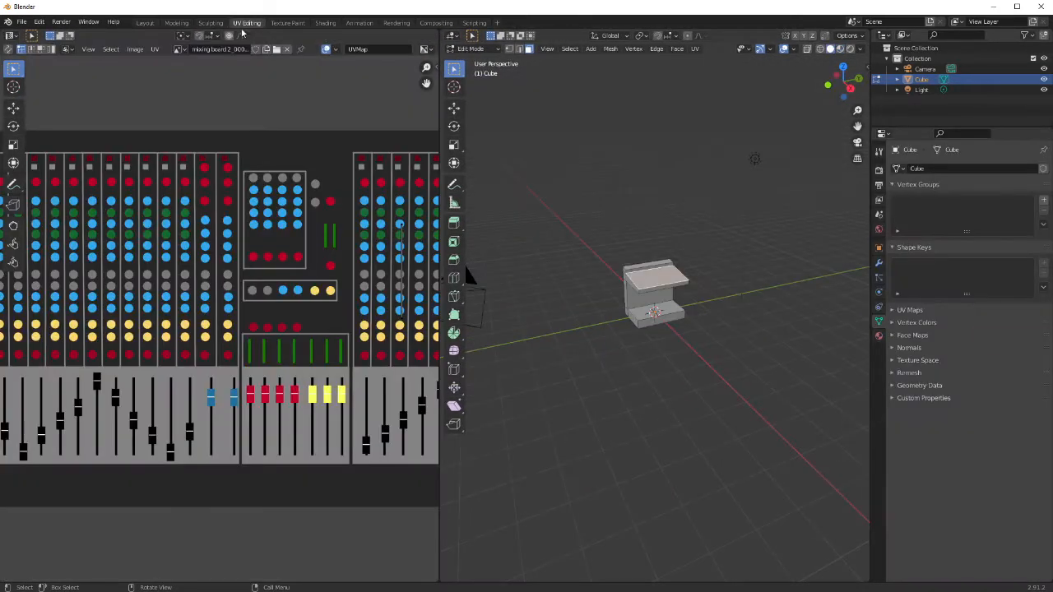
{"action": "scroll", "coordinate": [653, 143], "scroll_direction": "up", "scroll_amount": 6}
{"action": "middle_click_drag", "start_coordinate": [688, 127], "coordinate": [697, 181], "text": "shift"}
{"action": "left_click", "coordinate": [839, 49]}
{"action": "mouse_move", "coordinate": [822, 91]}
{"action": "middle_mouse_down"}
{"action": "mouse_move", "coordinate": [726, 113]}
{"action": "mouse_move", "coordinate": [699, 136]}
{"action": "middle_mouse_up"}
{"action": "scroll", "coordinate": [206, 222], "scroll_direction": "down", "scroll_amount": 2}
{"action": "scroll", "coordinate": [646, 270], "scroll_direction": "up", "scroll_amount": 2}
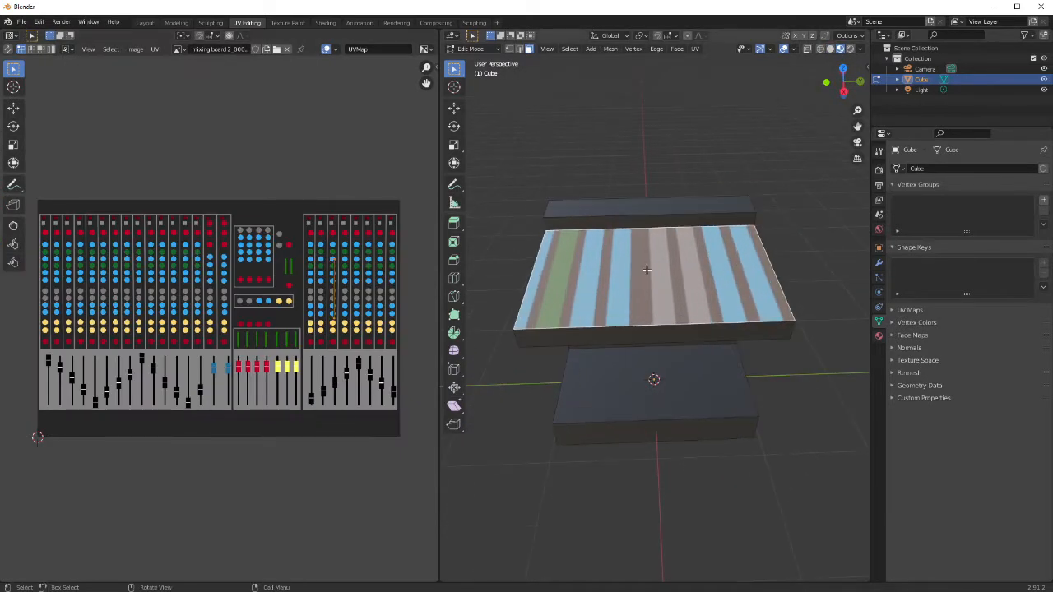
- Unwrap the sloping tabletop face and rotate its UV island about 180 degrees over the mixing board image
{"action": "right_click", "coordinate": [646, 269]}
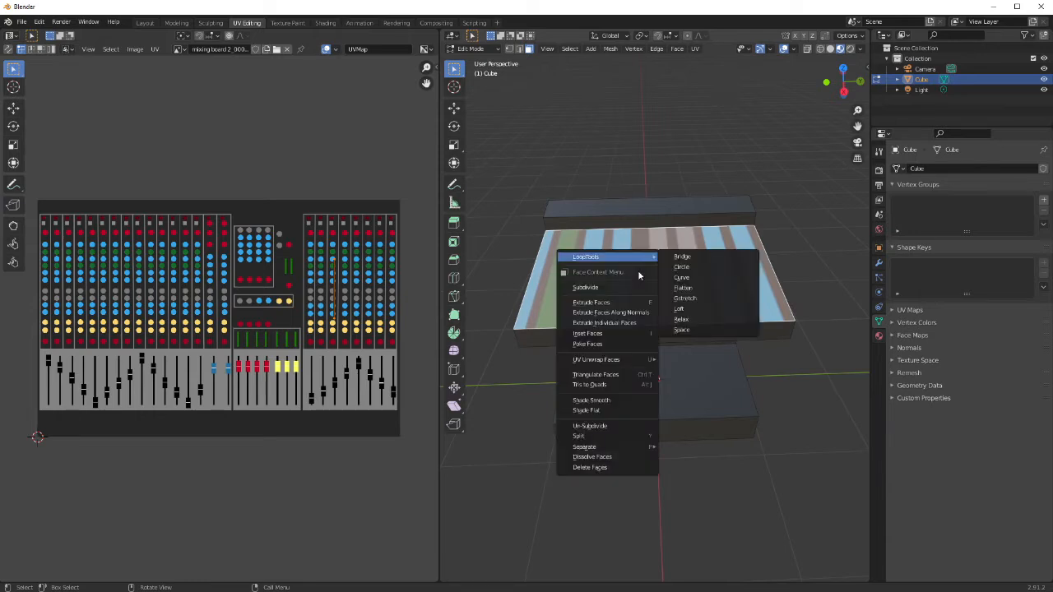
{"action": "mouse_move", "coordinate": [617, 361]}
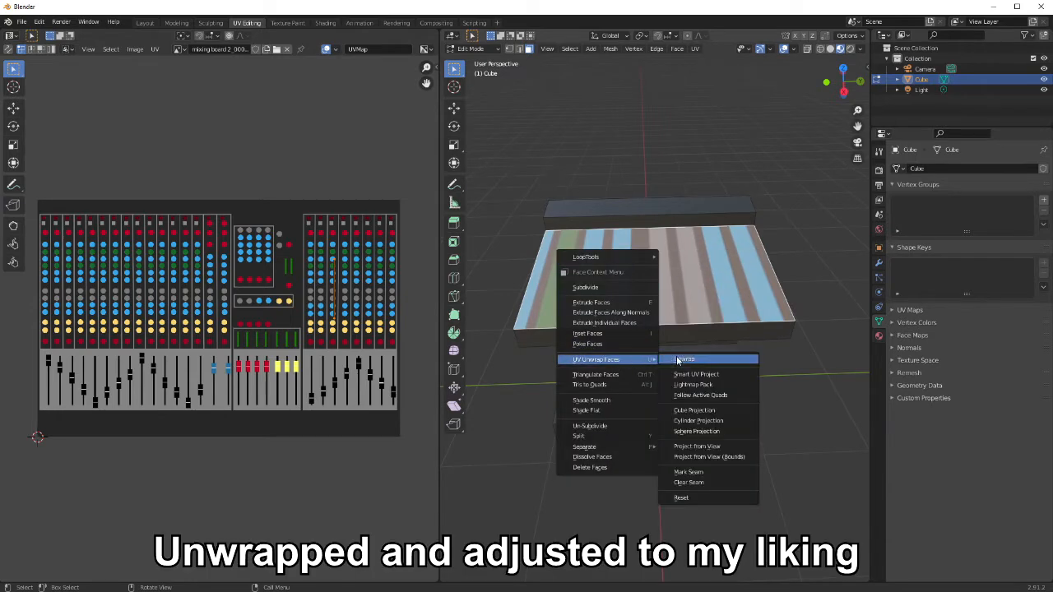
{"action": "left_click", "coordinate": [685, 359]}
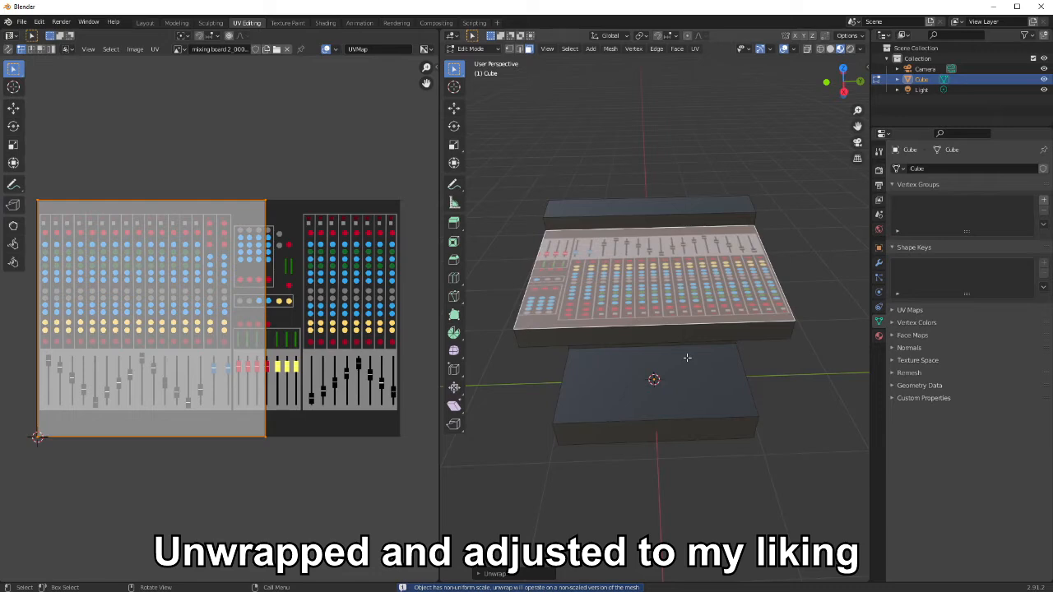
{"action": "key", "text": "r"}
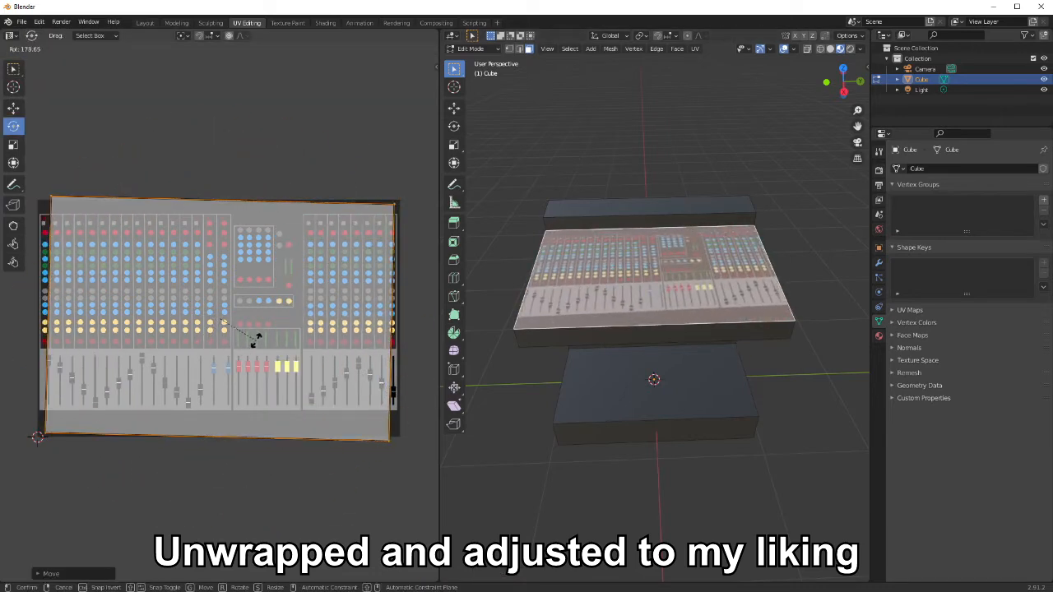
- Move the corners of the tabletop's UV island onto the corners of the mixing board image
{"action": "left_click_drag", "start_coordinate": [222, 167], "coordinate": [185, 168]}
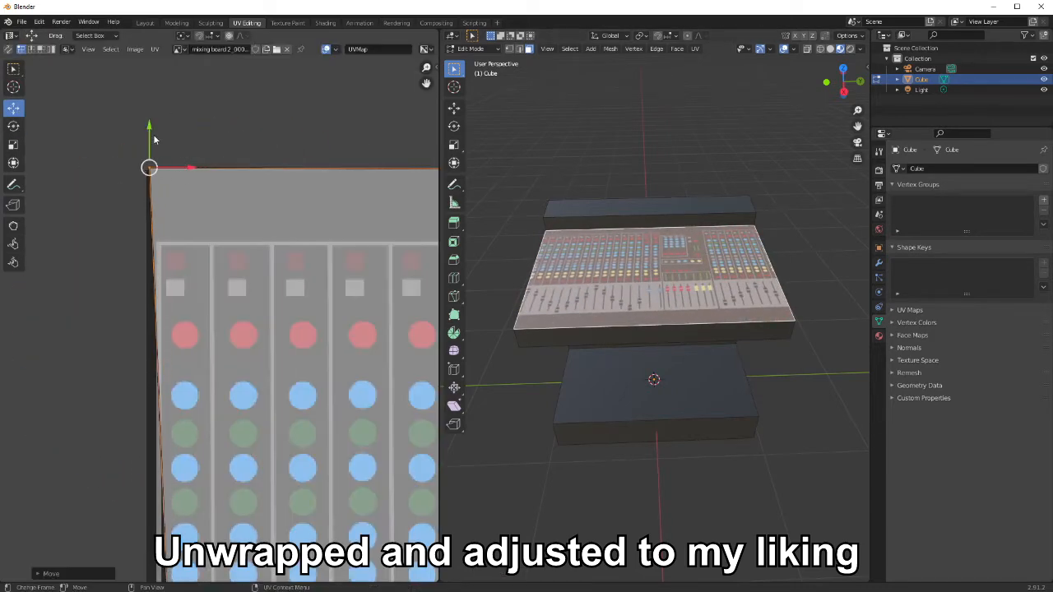
{"action": "left_click_drag", "start_coordinate": [150, 129], "coordinate": [149, 133]}
{"action": "middle_click_drag", "start_coordinate": [392, 165], "coordinate": [206, 166]}
{"action": "scroll", "coordinate": [206, 167], "scroll_direction": "down", "scroll_amount": 3}
{"action": "middle_click_drag", "start_coordinate": [138, 307], "coordinate": [209, 62]}
{"action": "middle_click_drag", "start_coordinate": [208, 258], "coordinate": [217, 79]}
{"action": "scroll", "coordinate": [217, 431], "scroll_direction": "up", "scroll_amount": 5}
{"action": "middle_click_drag", "start_coordinate": [217, 432], "coordinate": [258, 258]}
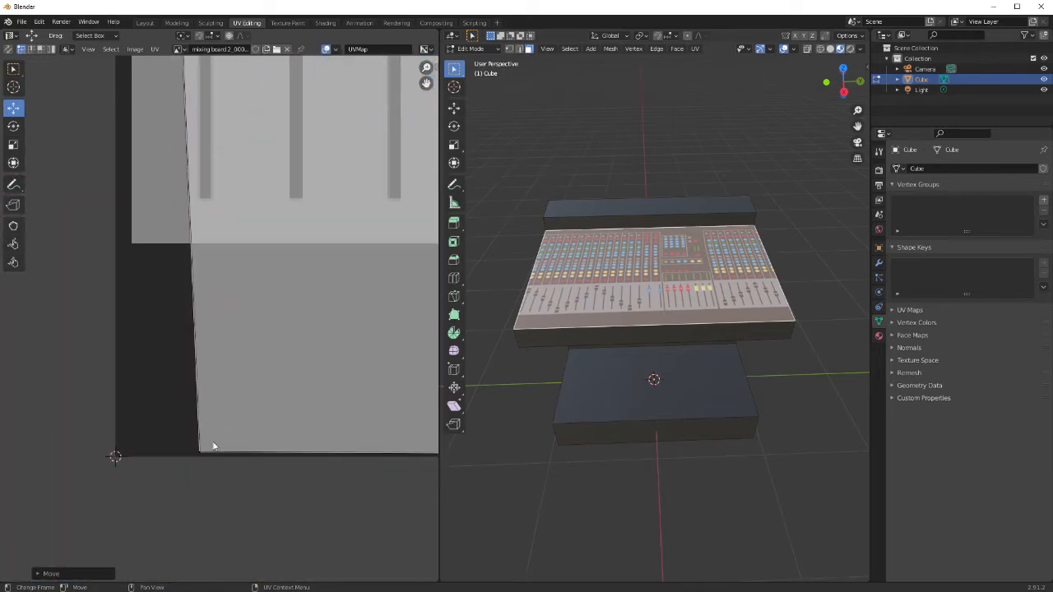
{"action": "left_click", "coordinate": [200, 454]}
{"action": "left_click_drag", "start_coordinate": [237, 458], "coordinate": [171, 443]}
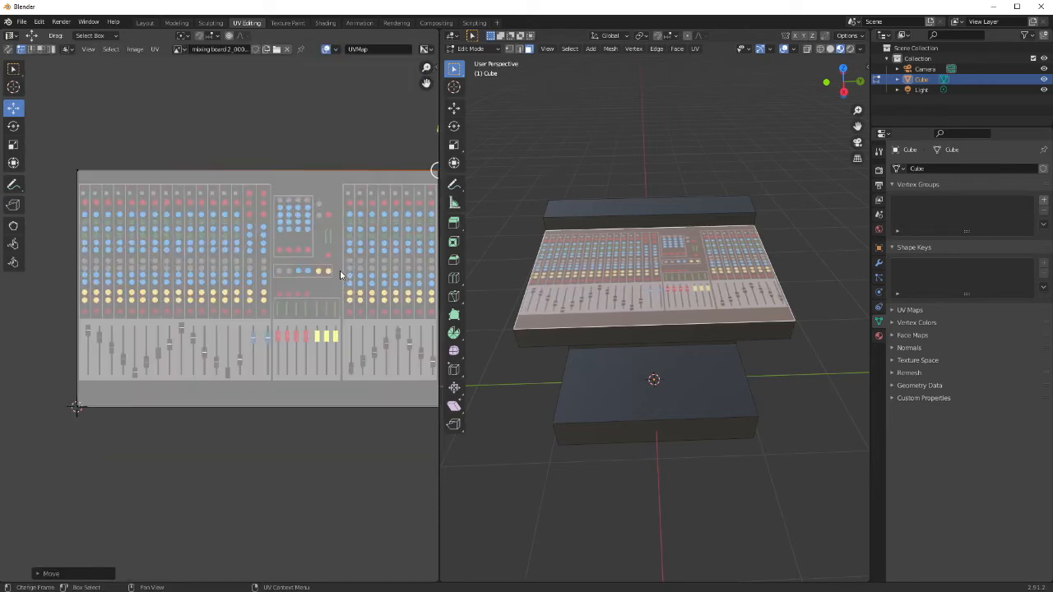
{"action": "middle_click_drag", "start_coordinate": [341, 274], "coordinate": [308, 286]}
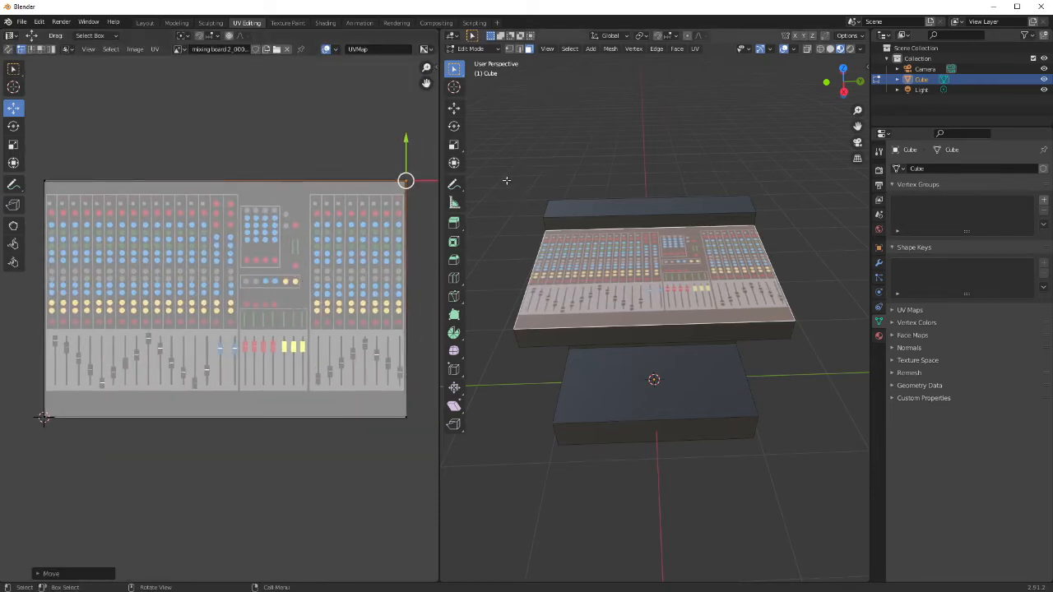
- Merge the UV editor area into the 3D viewport and view the textured console at an angle
{"action": "left_click_drag", "start_coordinate": [441, 27], "coordinate": [424, 52]}
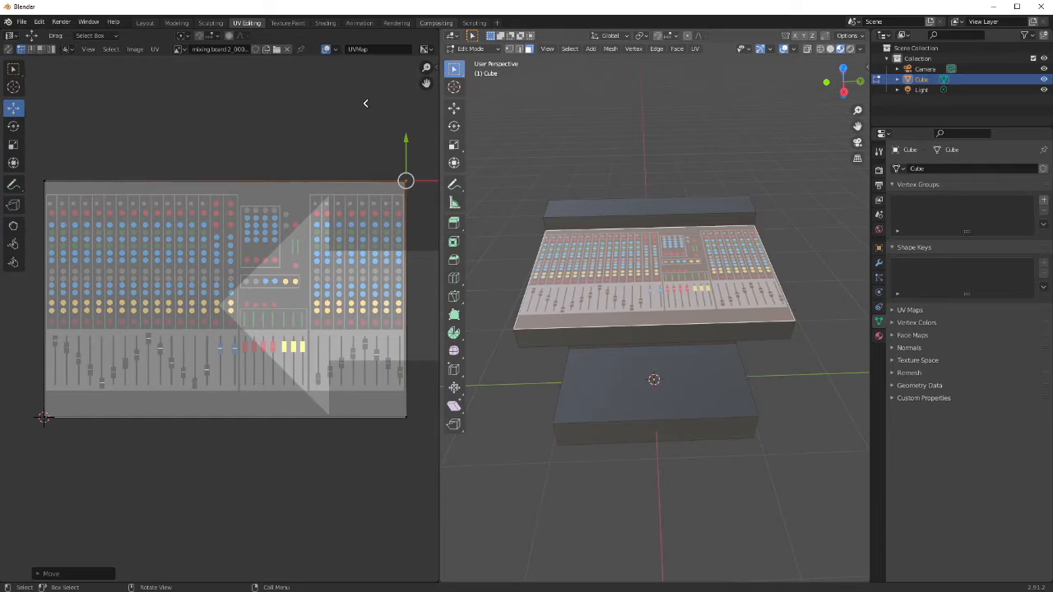
{"action": "left_click_drag", "start_coordinate": [366, 102], "coordinate": [375, 118]}
{"action": "middle_click_drag", "start_coordinate": [223, 169], "coordinate": [116, 204]}
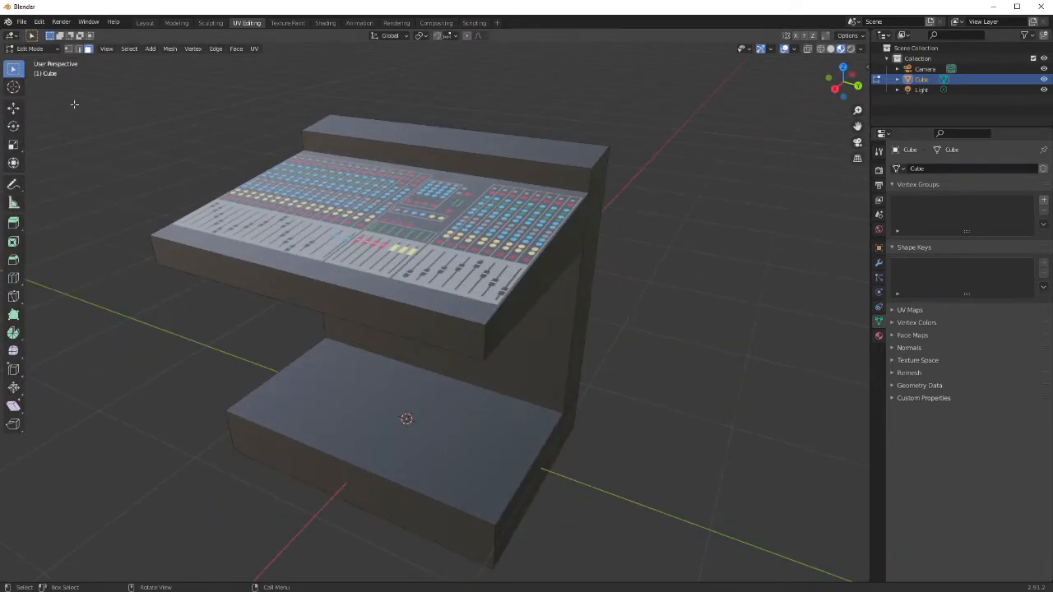
- Start a glTF 2.0 export into the MixingBoard folder and name the file mixingboard.glb
{"action": "left_click", "coordinate": [21, 22]}
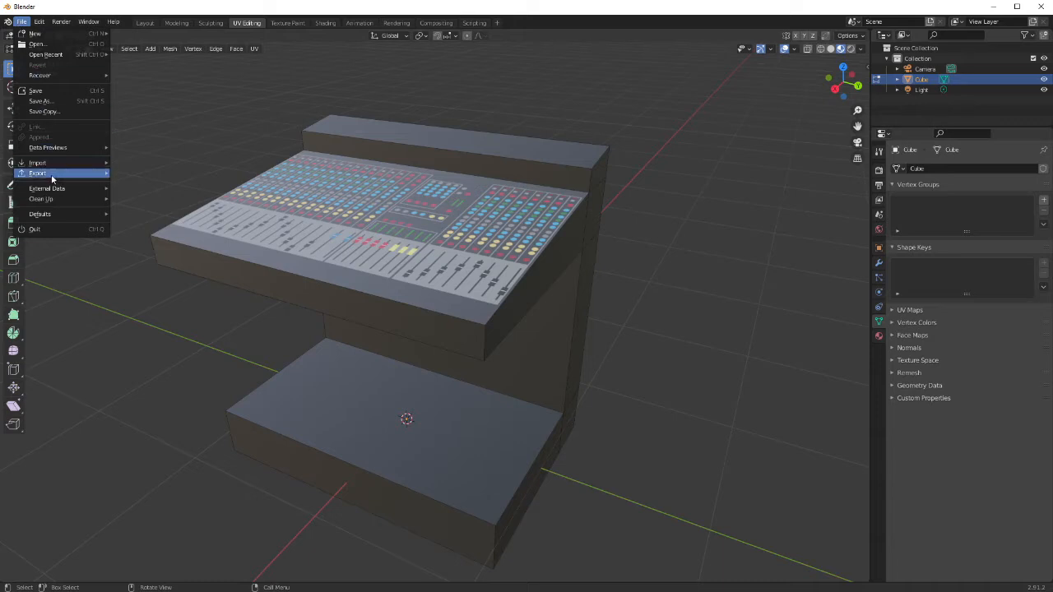
{"action": "mouse_move", "coordinate": [51, 176]}
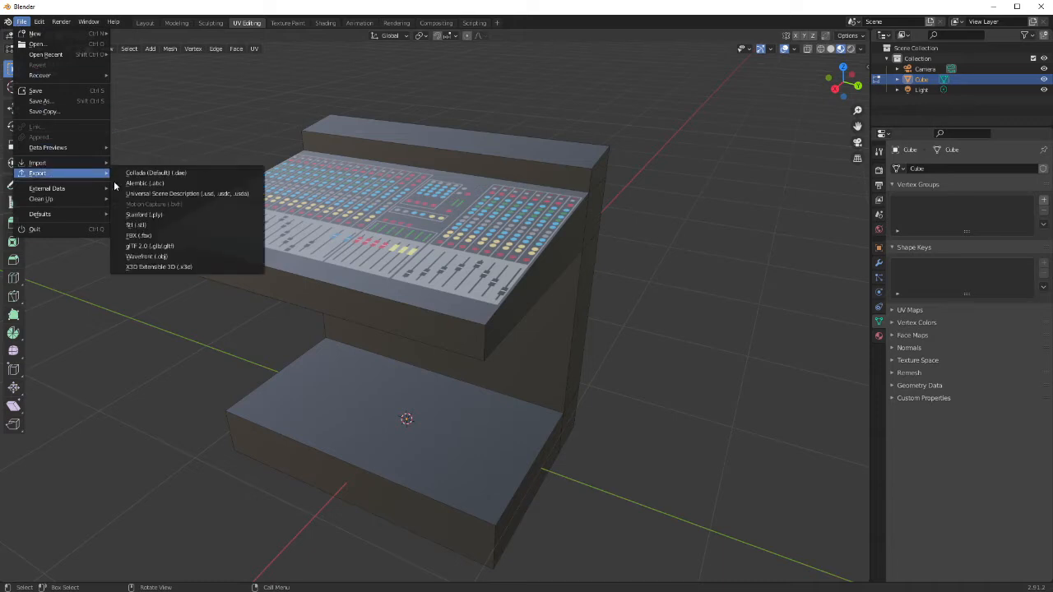
{"action": "left_click", "coordinate": [151, 246]}
{"action": "left_click", "coordinate": [405, 422]}
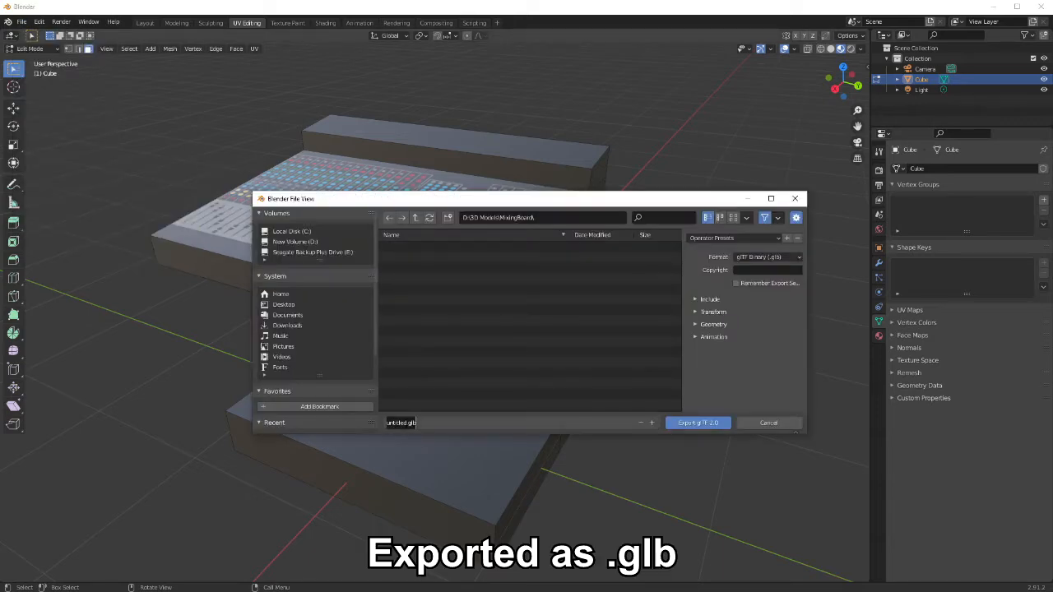
{"action": "left_click", "coordinate": [407, 422]}
{"action": "key", "text": "BackSpace"}
{"action": "key", "text": "BackSpace"}
{"action": "key", "text": "BackSpace"}
{"action": "key", "text": "BackSpace"}
{"action": "key", "text": "BackSpace"}
{"action": "key", "text": "BackSpace"}
{"action": "key", "text": "BackSpace"}
{"action": "key", "text": "BackSpace"}
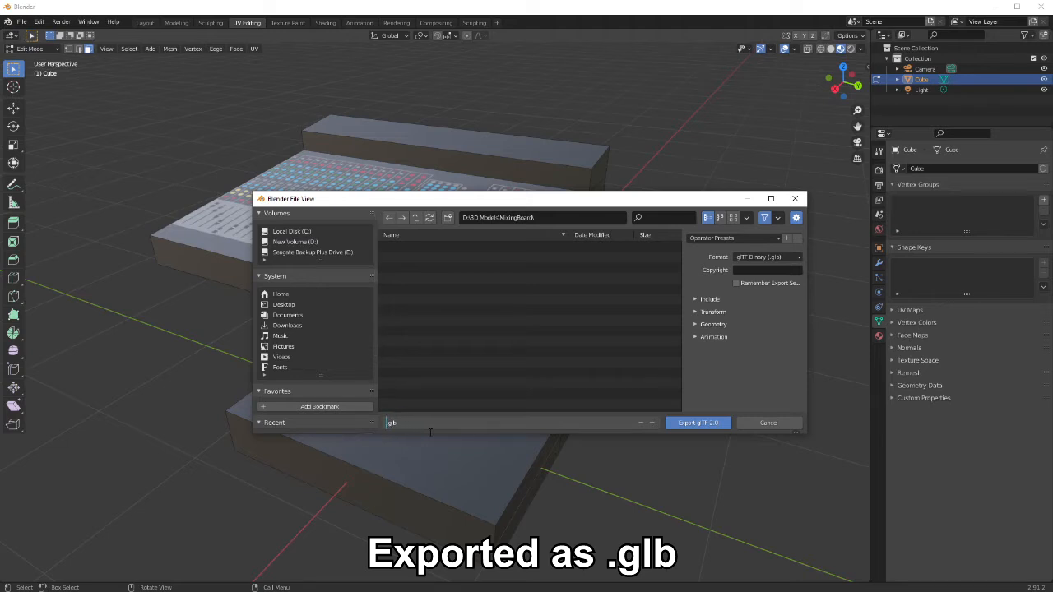
{"action": "type", "text": "mixingboard"}
- Choose the glTF Binary (.glb) format and export the console model
{"action": "left_click", "coordinate": [785, 257]}
{"action": "left_click", "coordinate": [786, 256]}
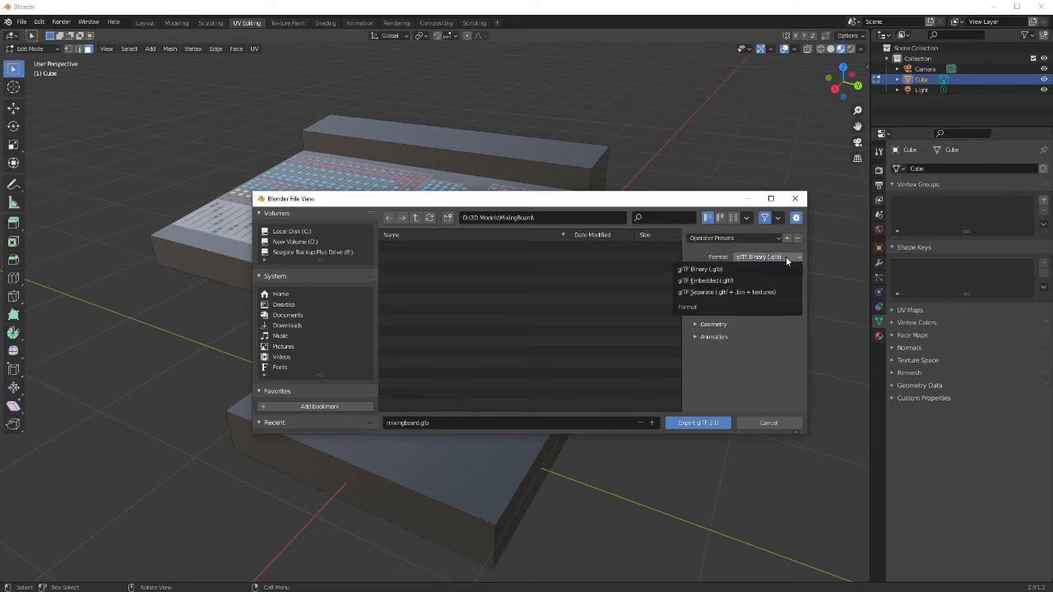
{"action": "left_click", "coordinate": [738, 270]}
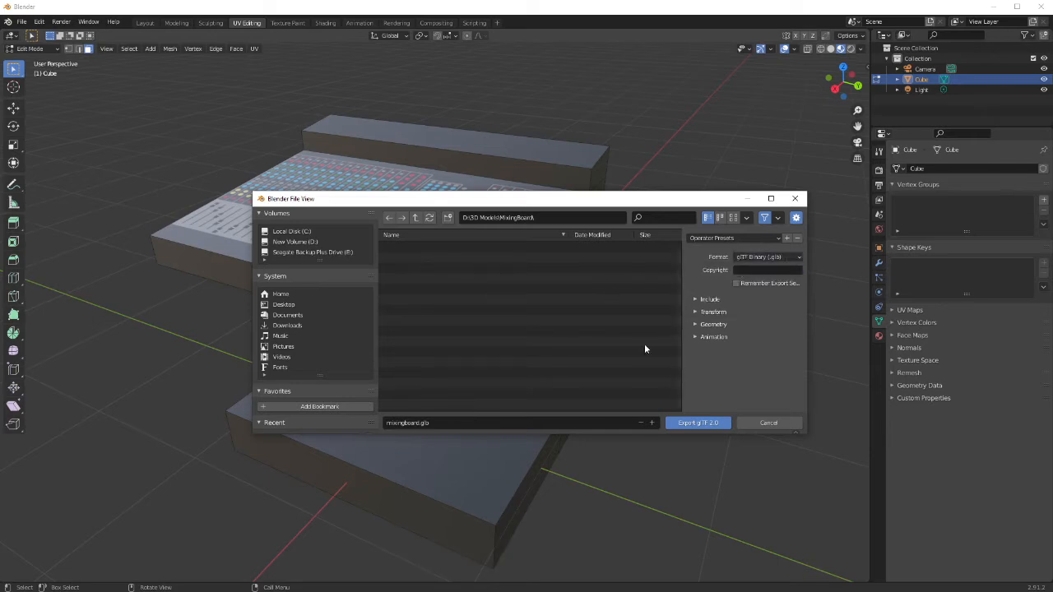
{"action": "left_click", "coordinate": [696, 423]}
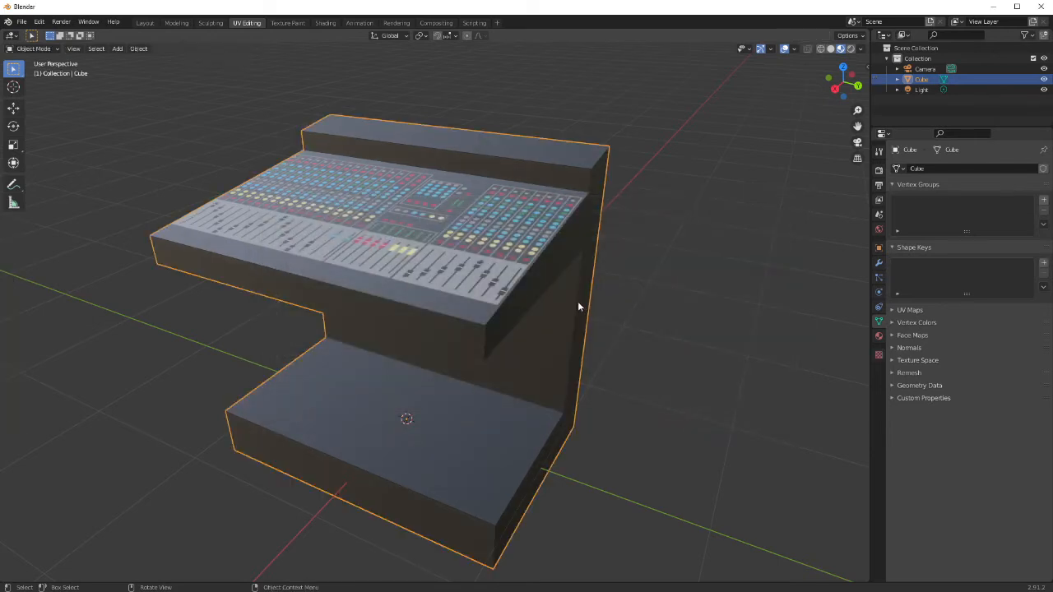
- Switch to DCL Builder, start a new asset pack and import the mixingboard 3D object from the MixingBoard folder
{"action": "left_click_drag", "start_coordinate": [1052, 191], "coordinate": [378, 193]}
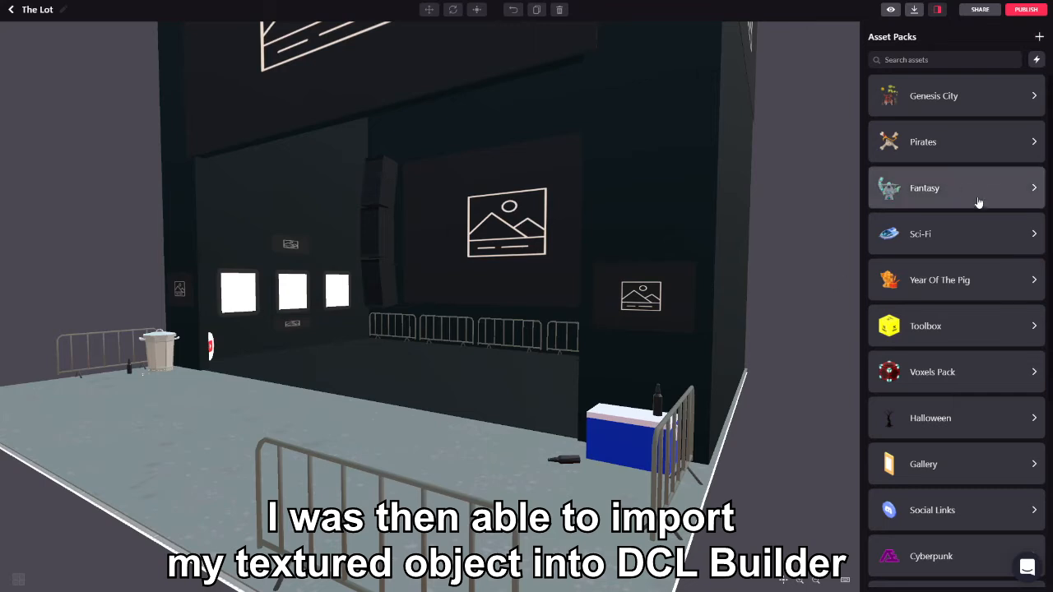
{"action": "scroll", "coordinate": [976, 222], "scroll_direction": "down", "scroll_amount": 2}
{"action": "scroll", "coordinate": [974, 242], "scroll_direction": "down", "scroll_amount": 2}
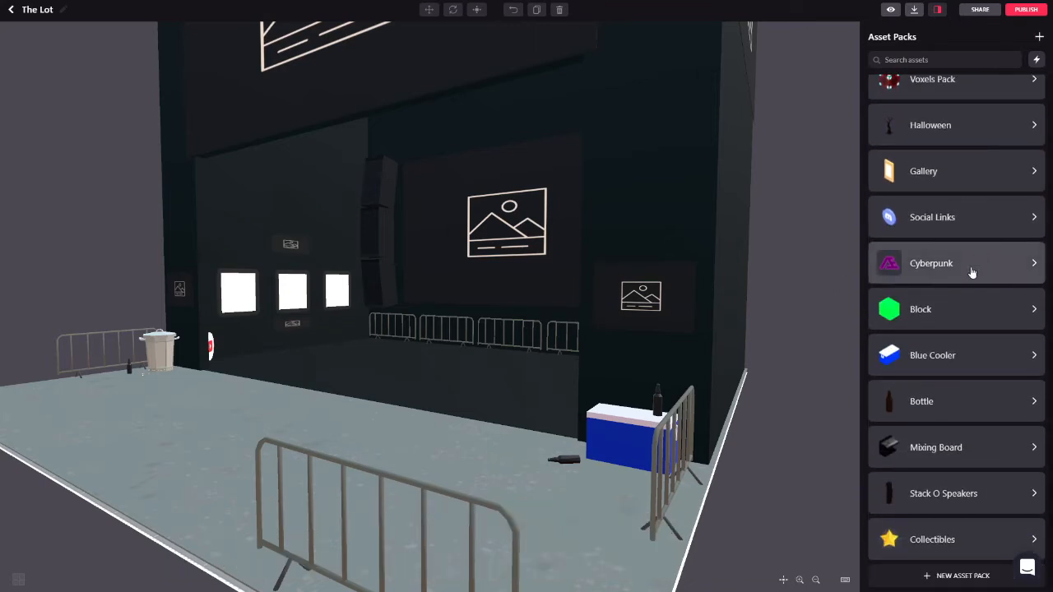
{"action": "left_click", "coordinate": [953, 576]}
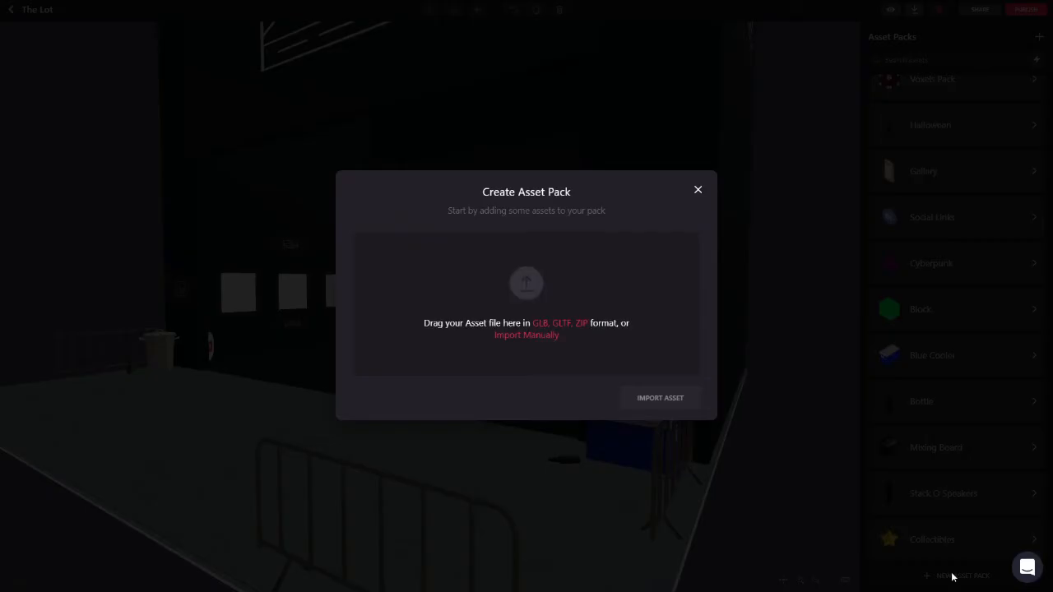
{"action": "left_click_drag", "start_coordinate": [1051, 84], "coordinate": [772, 50]}
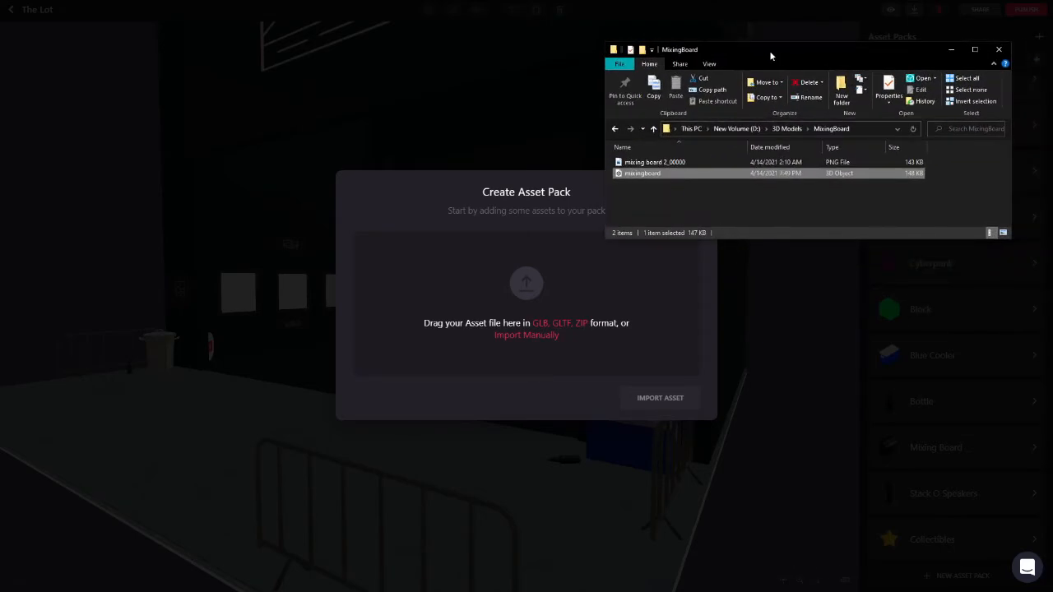
{"action": "left_click_drag", "start_coordinate": [637, 175], "coordinate": [477, 296]}
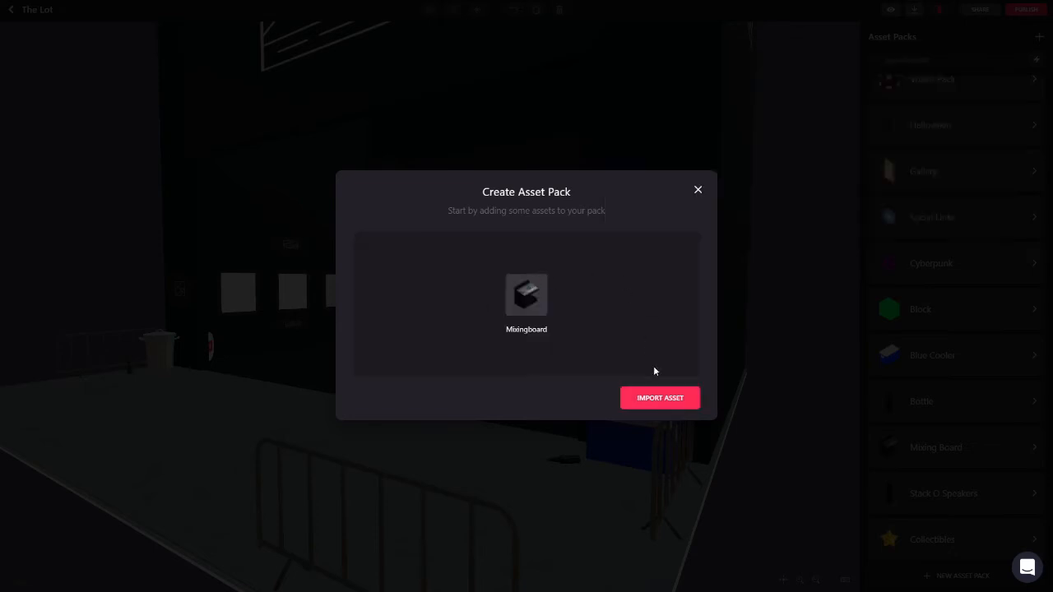
{"action": "left_click", "coordinate": [663, 399]}
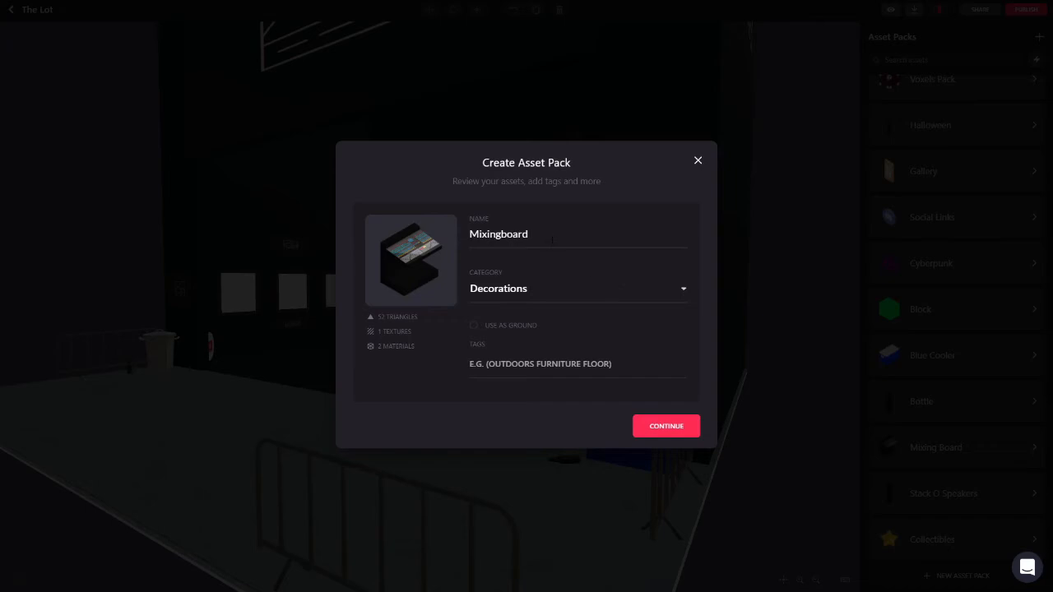
- Name the imported asset Tutorial Mixer and continue with the Decorations category
{"action": "left_click_drag", "start_coordinate": [551, 238], "coordinate": [448, 240]}
{"action": "type", "text": "Tutorial Mixer"}
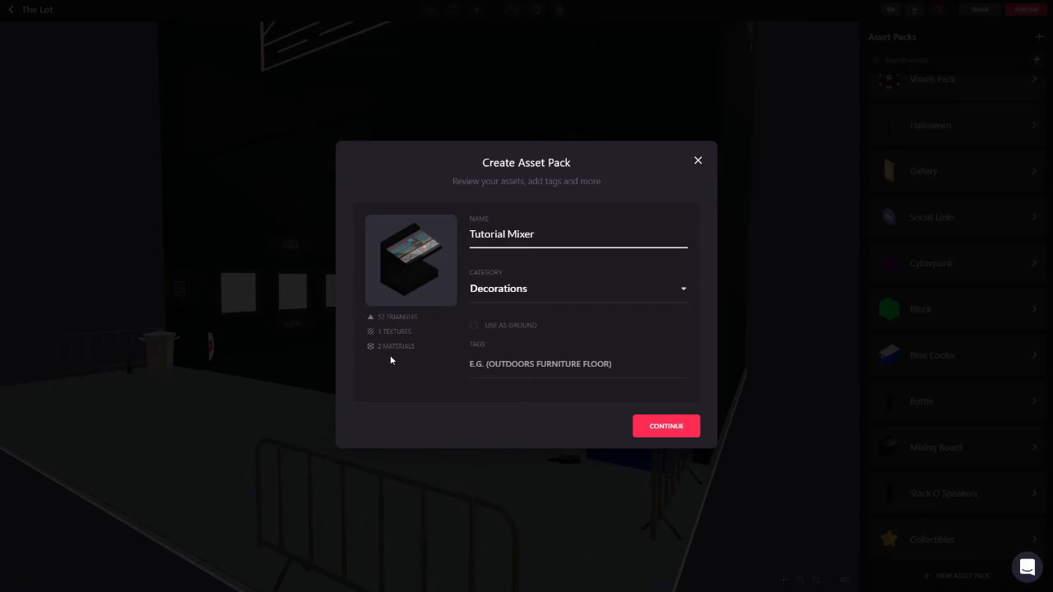
{"action": "left_click", "coordinate": [664, 428]}
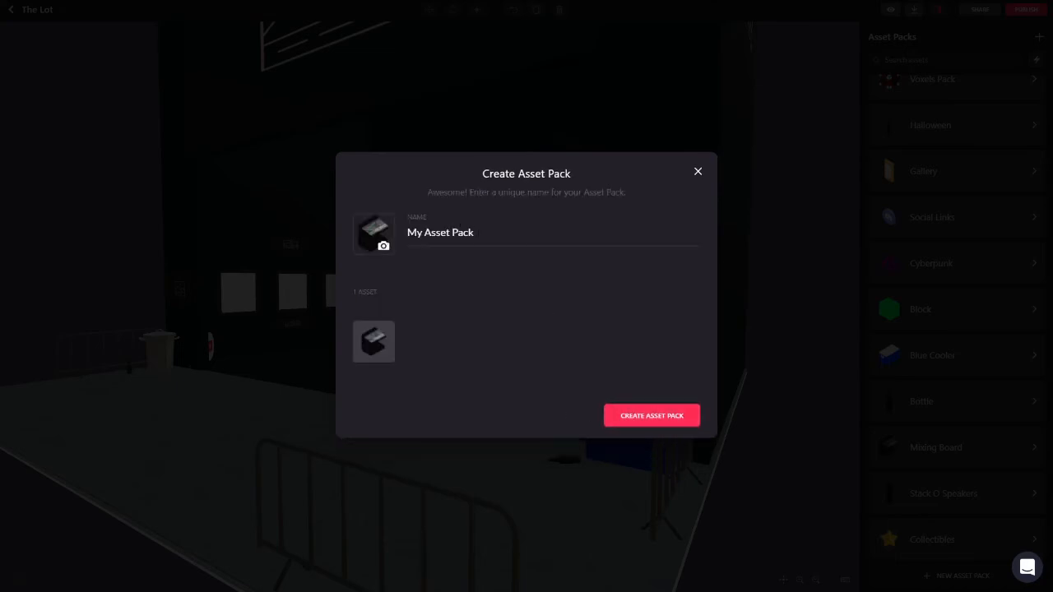
- Name the asset pack Tutorial Mixer, create it and return to the scene
{"action": "type", "text": "Tut"}
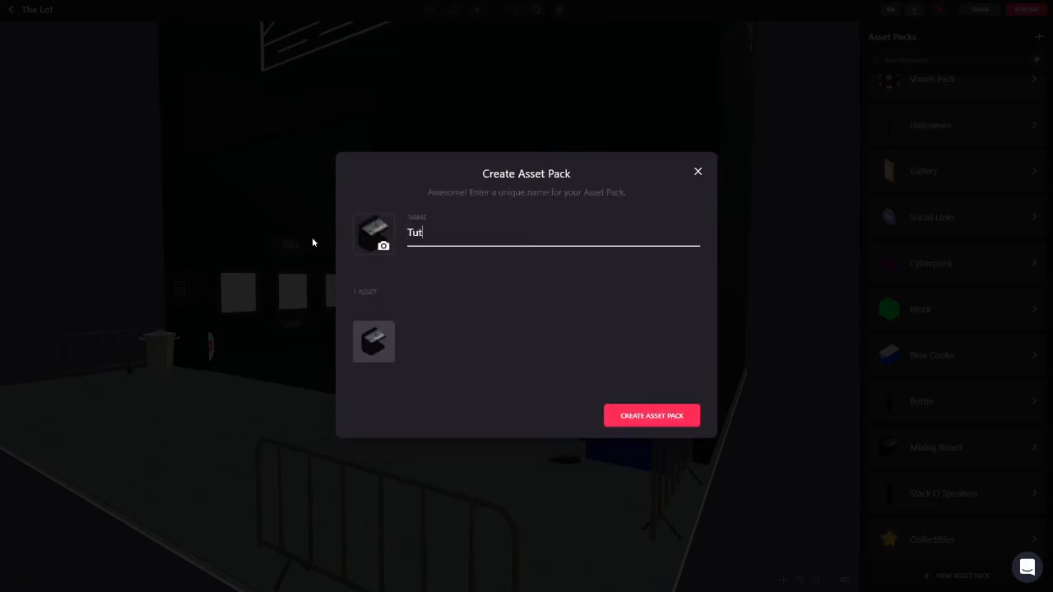
{"action": "type", "text": "orial Mixer"}
{"action": "left_click", "coordinate": [652, 415]}
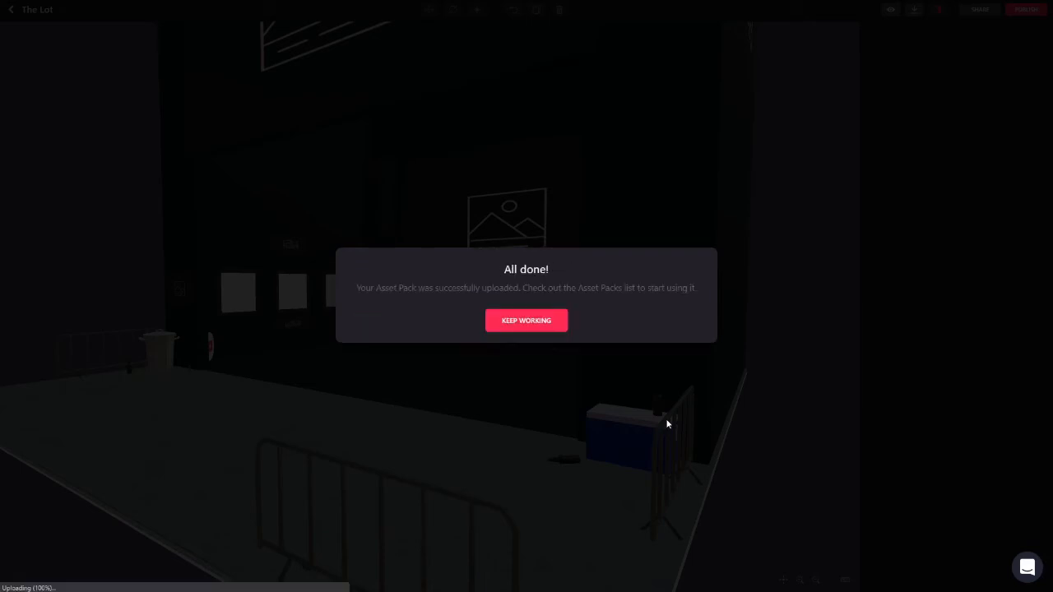
{"action": "left_click", "coordinate": [539, 323]}
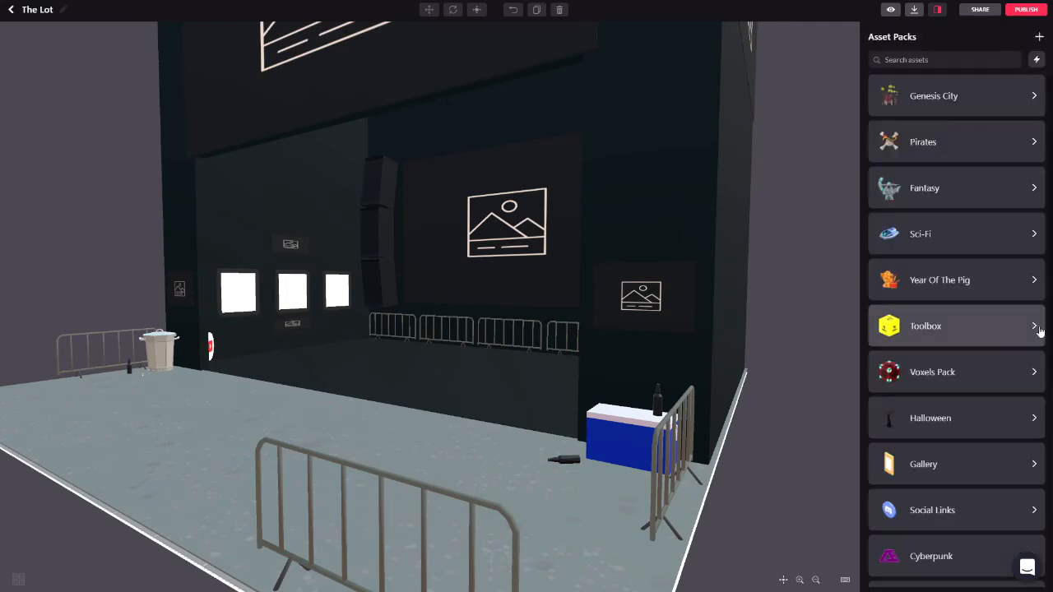
- Place the console from the Tutorial Mixer asset pack on the floor in front of the stage building
{"action": "scroll", "coordinate": [953, 375], "scroll_direction": "down", "scroll_amount": 4}
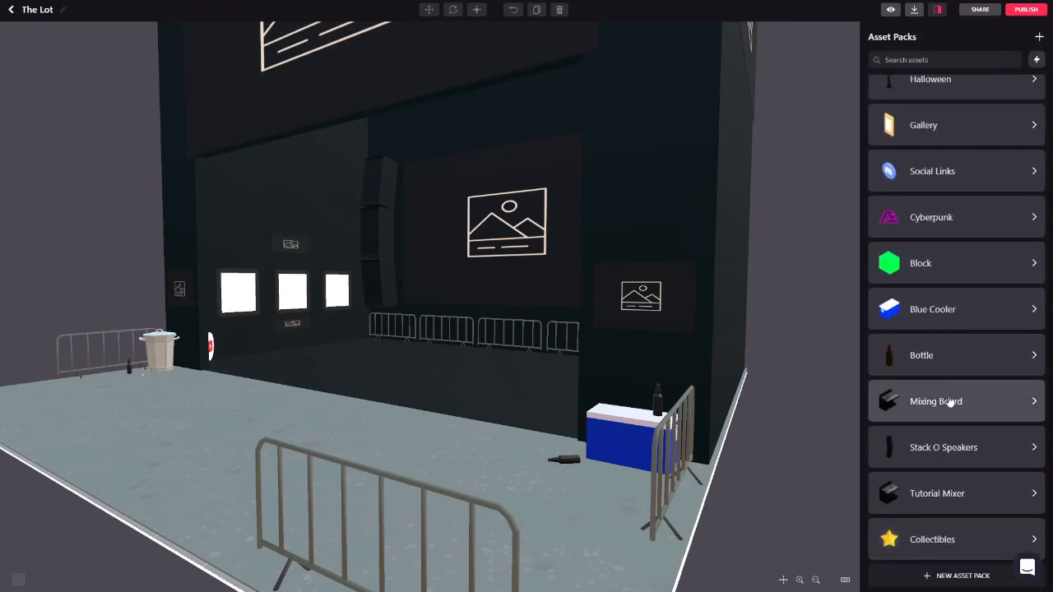
{"action": "left_click", "coordinate": [931, 495]}
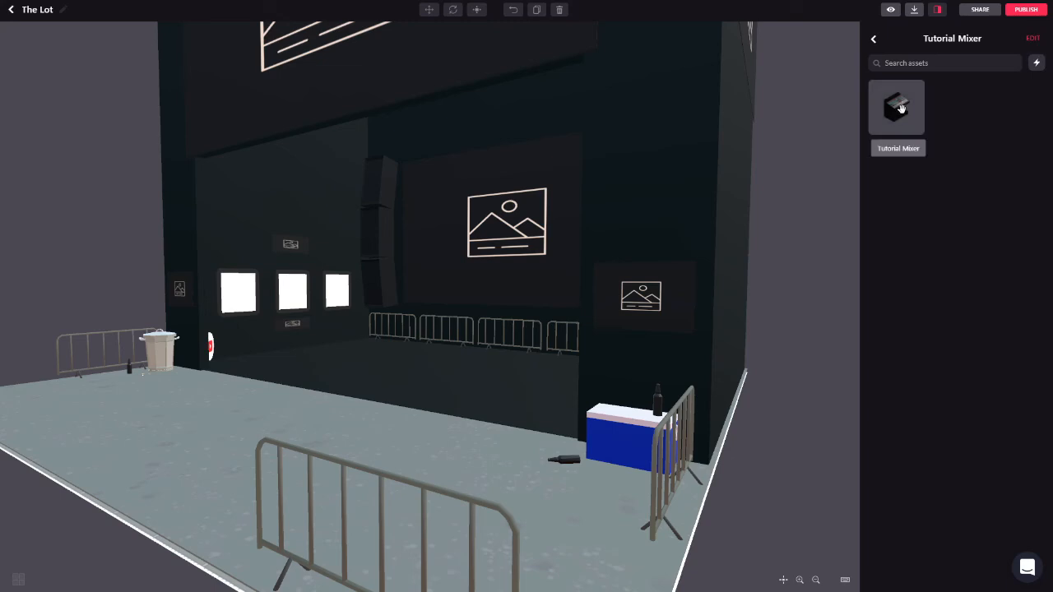
{"action": "left_click_drag", "start_coordinate": [900, 107], "coordinate": [374, 407]}
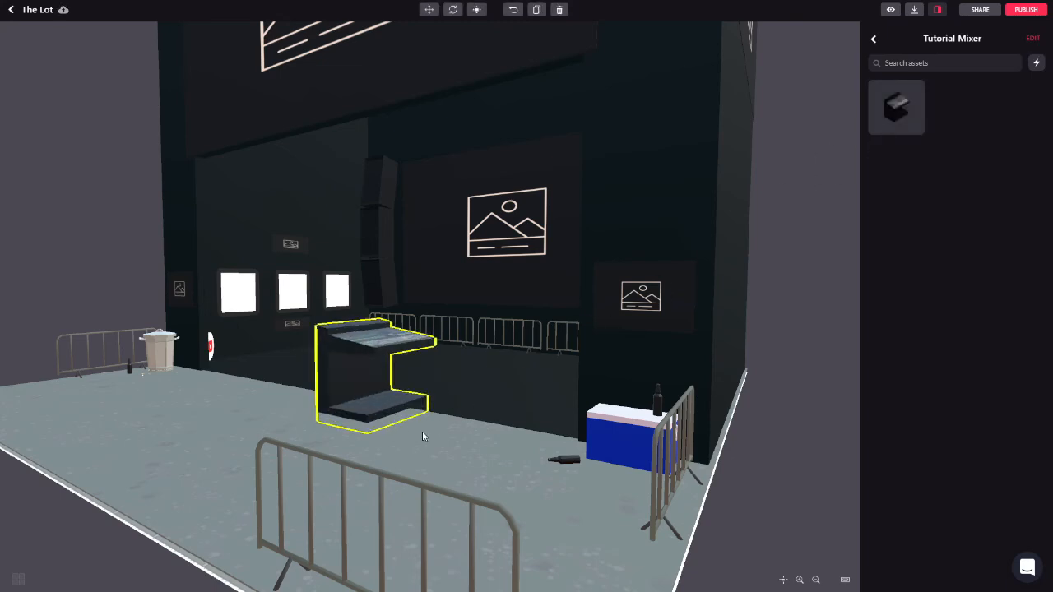
{"action": "scroll", "coordinate": [441, 397], "scroll_direction": "up", "scroll_amount": 4}
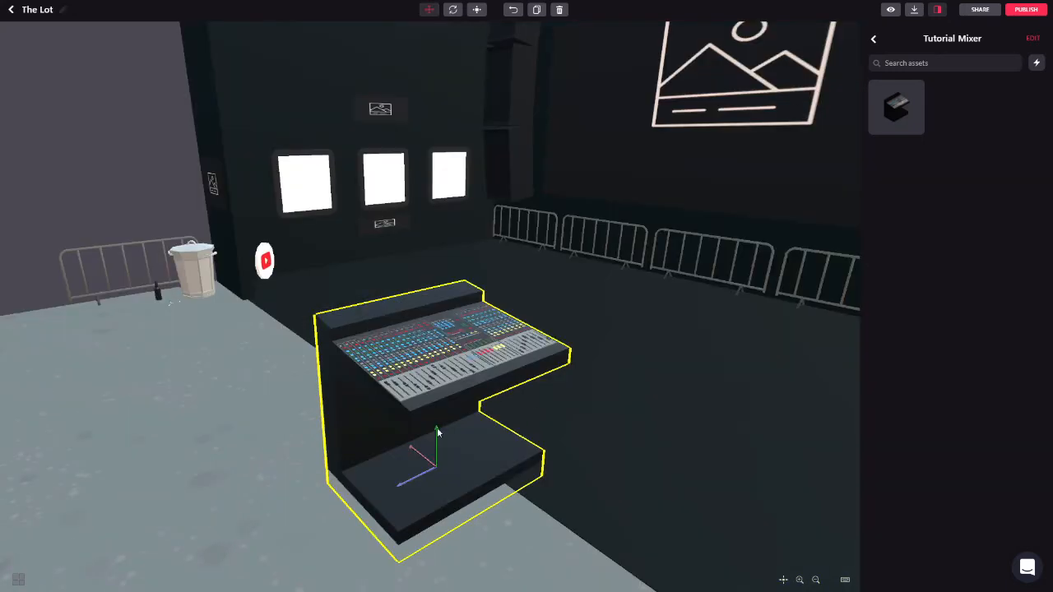